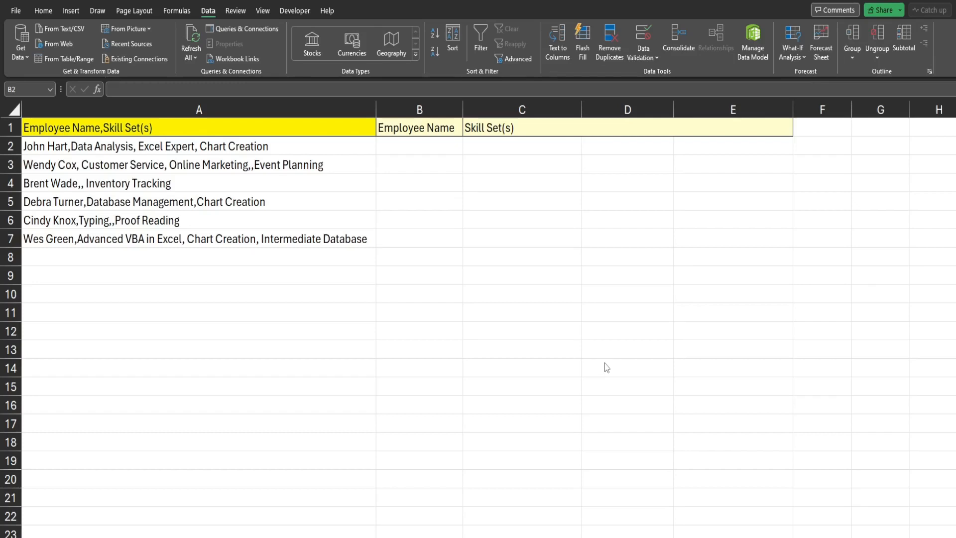
{"action": "left_click", "coordinate": [82, 147]}
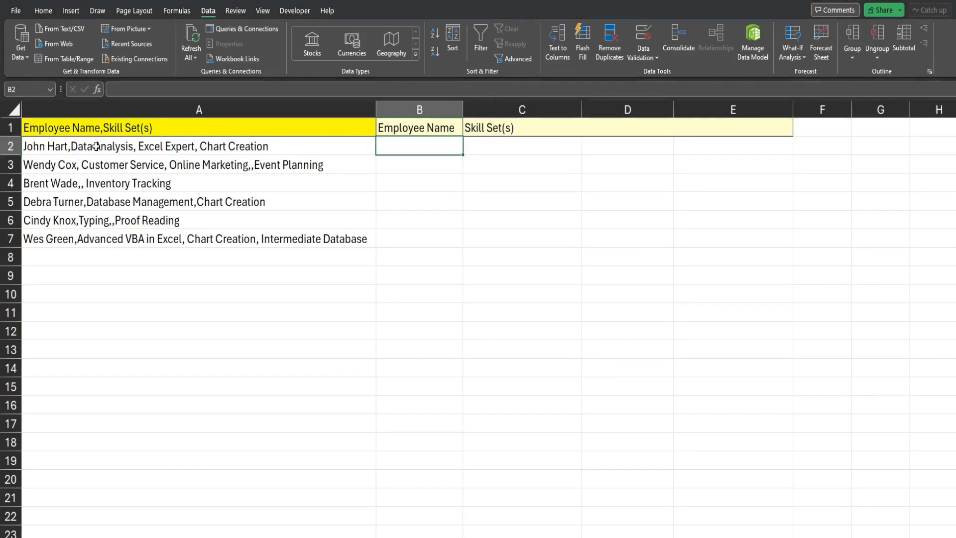
{"action": "left_click_drag", "start_coordinate": [62, 145], "coordinate": [65, 239]}
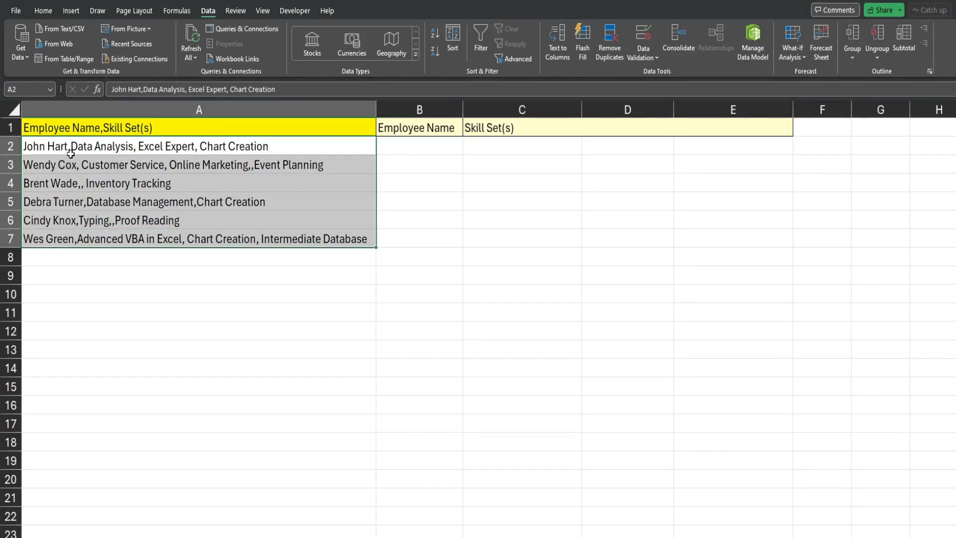
{"action": "left_click_drag", "start_coordinate": [78, 150], "coordinate": [79, 238]}
{"action": "left_click", "coordinate": [397, 148]}
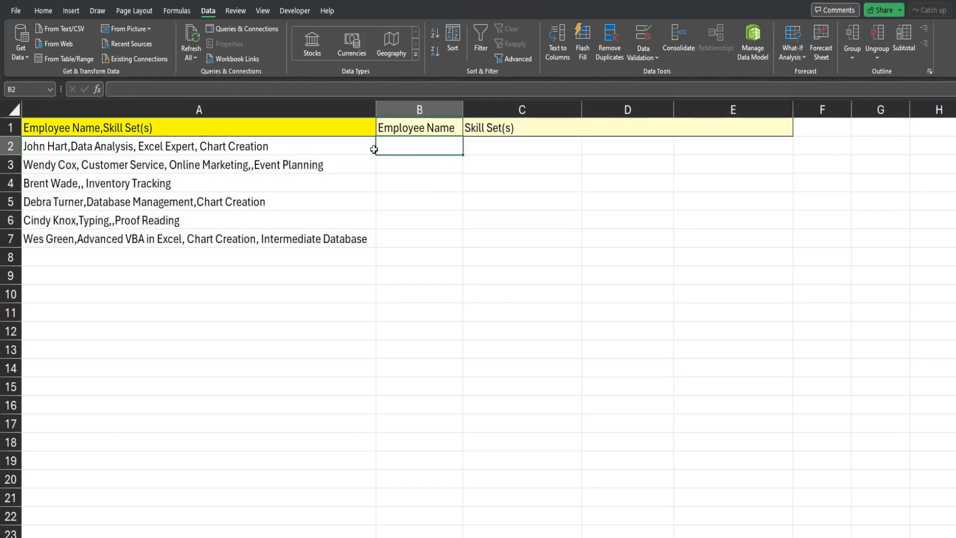
{"action": "left_click_drag", "start_coordinate": [235, 146], "coordinate": [234, 239]}
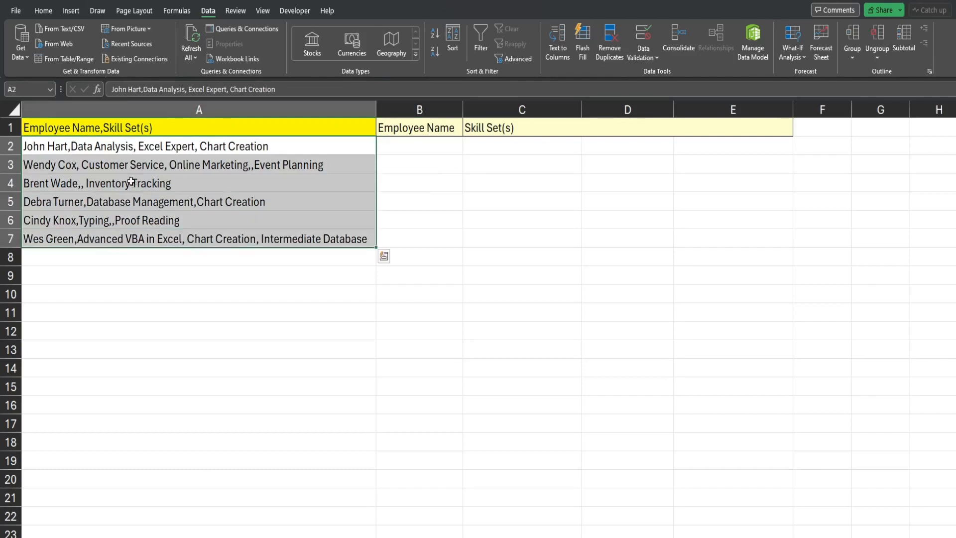
{"action": "left_click_drag", "start_coordinate": [431, 142], "coordinate": [737, 258]}
Enter =TEXTSPLIT(A2,",") in cell B2 to split the employee name and skills into columns at each comma.
{"action": "left_click", "coordinate": [408, 144]}
{"action": "type", "text": "="}
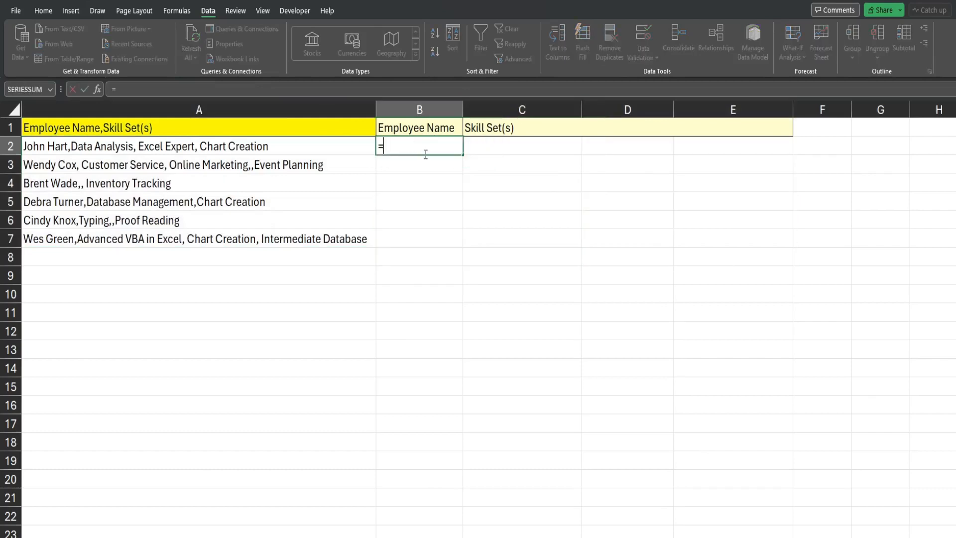
{"action": "type", "text": "Tex"}
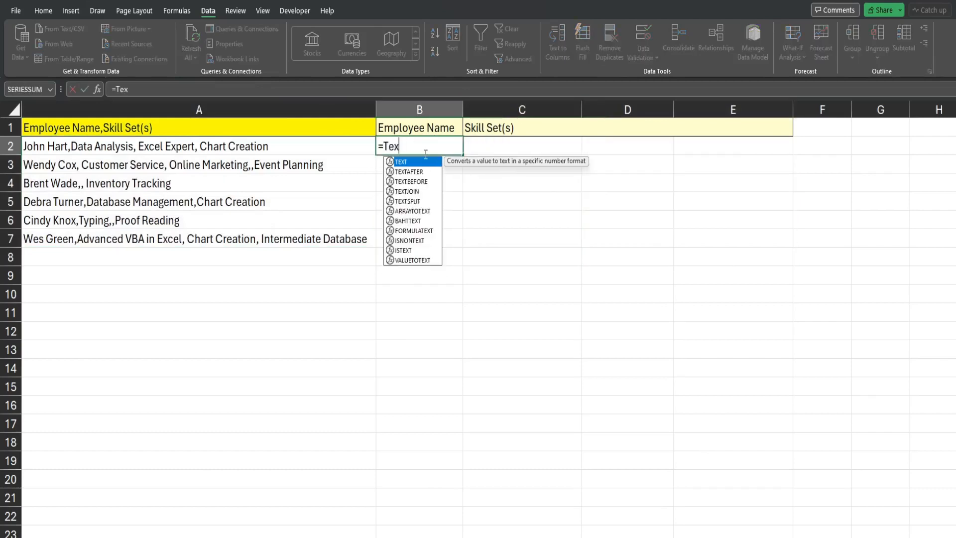
{"action": "type", "text": "tx"}
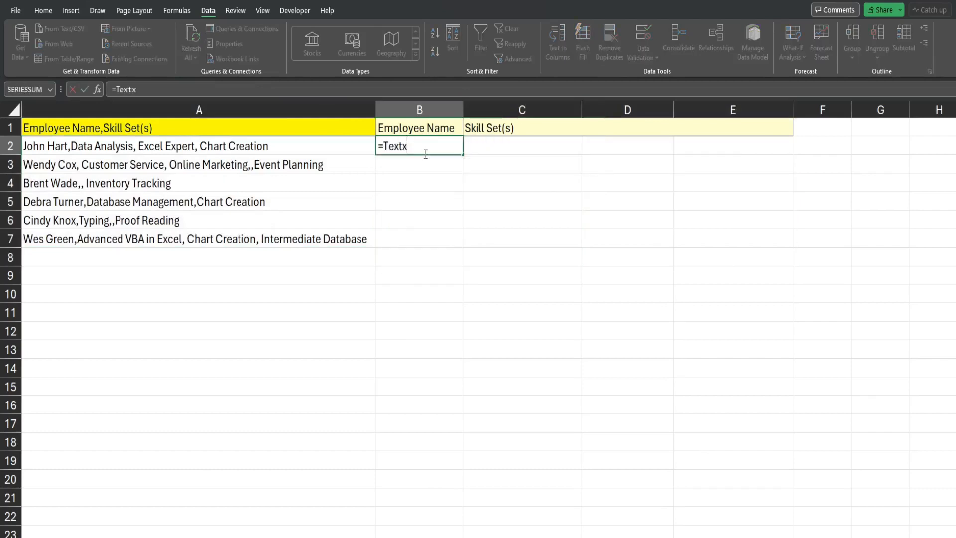
{"action": "key", "text": "BackSpace"}
{"action": "type", "text": "s"}
{"action": "key", "text": "Tab"}
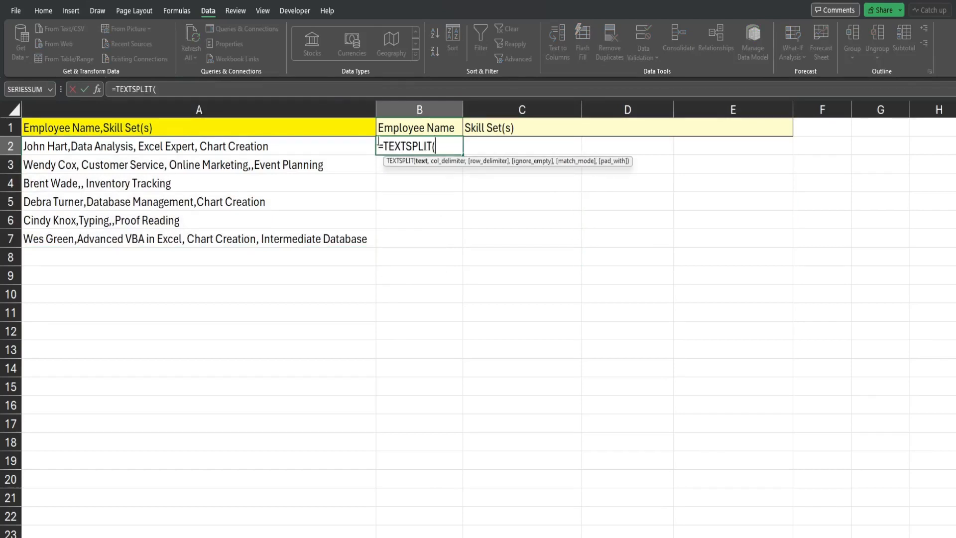
{"action": "left_click", "coordinate": [324, 146]}
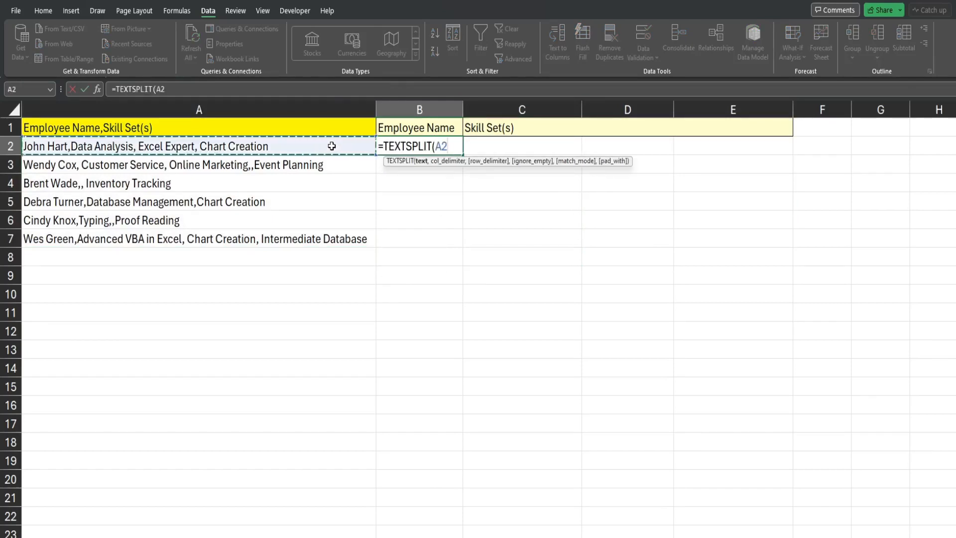
{"action": "type", "text": ","}
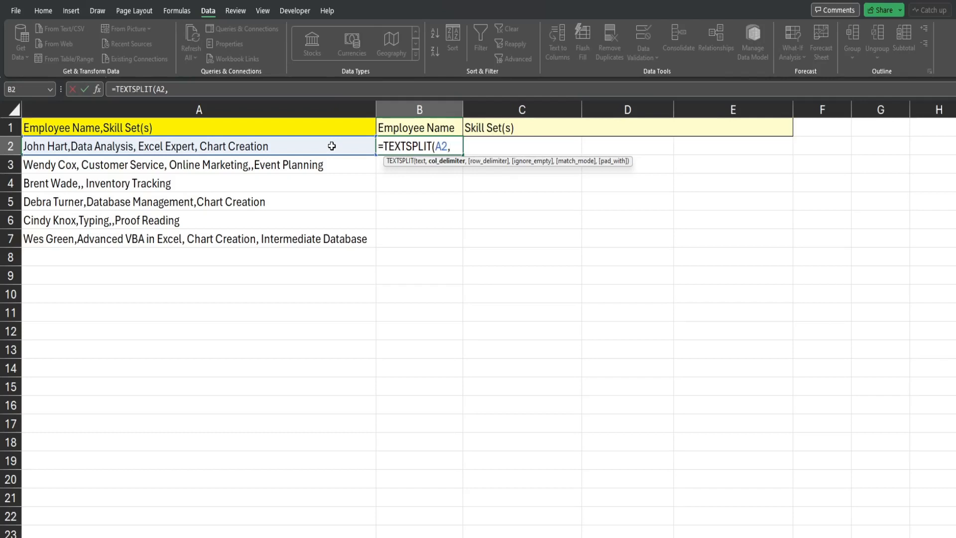
{"action": "type", "text": ",\","}
{"action": "type", "text": ")"}
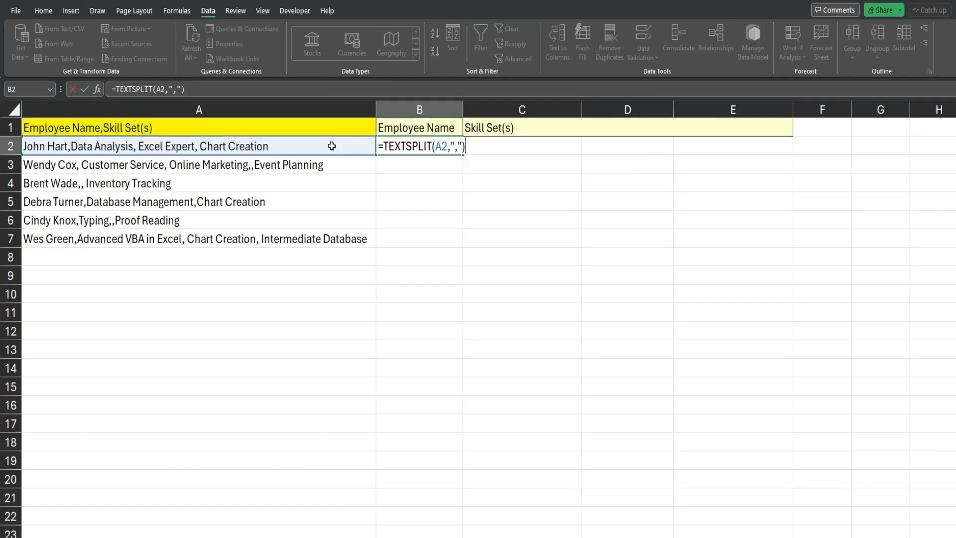
{"action": "key", "text": "Return"}
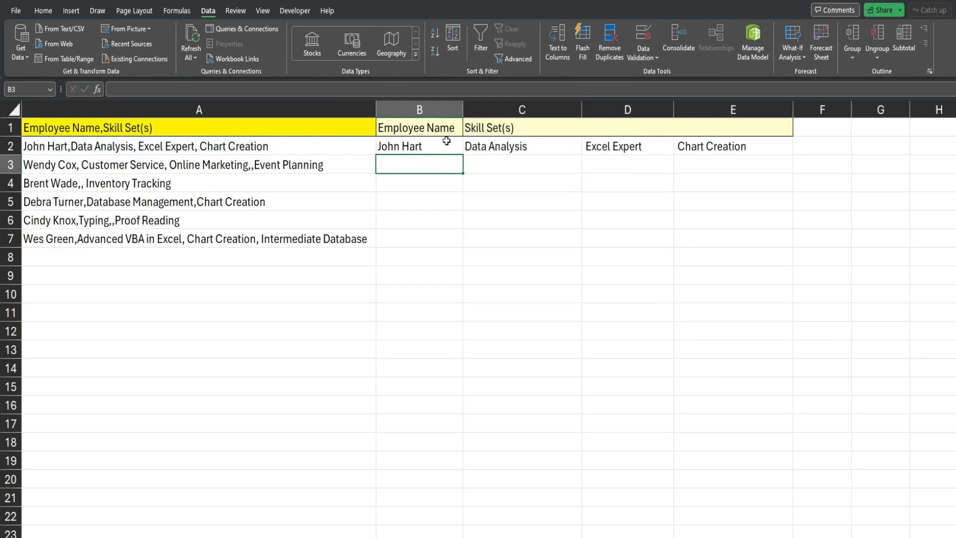
Try splitting A2 down rows by changing the formula in B2 to =TEXTSPLIT(A2,,",").
{"action": "left_click", "coordinate": [413, 148]}
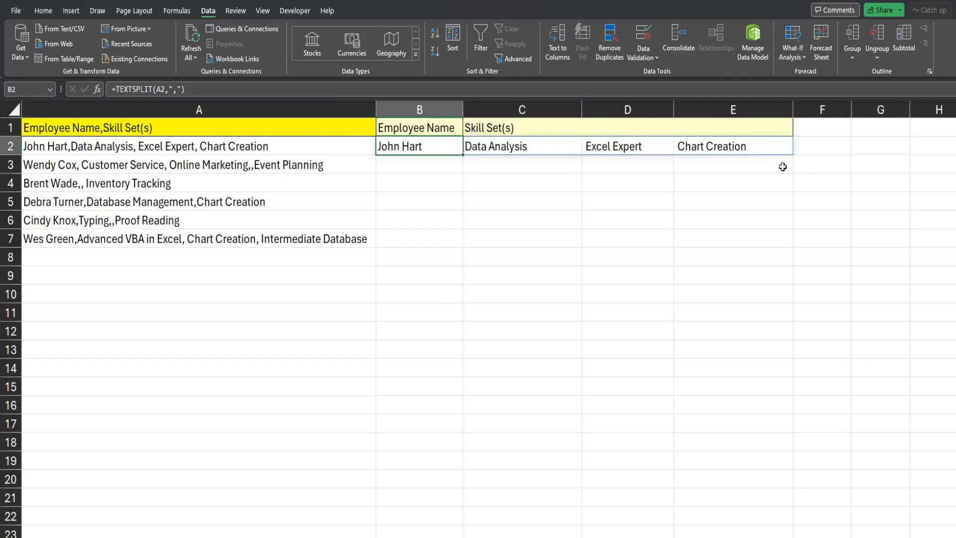
{"action": "key", "text": "F2"}
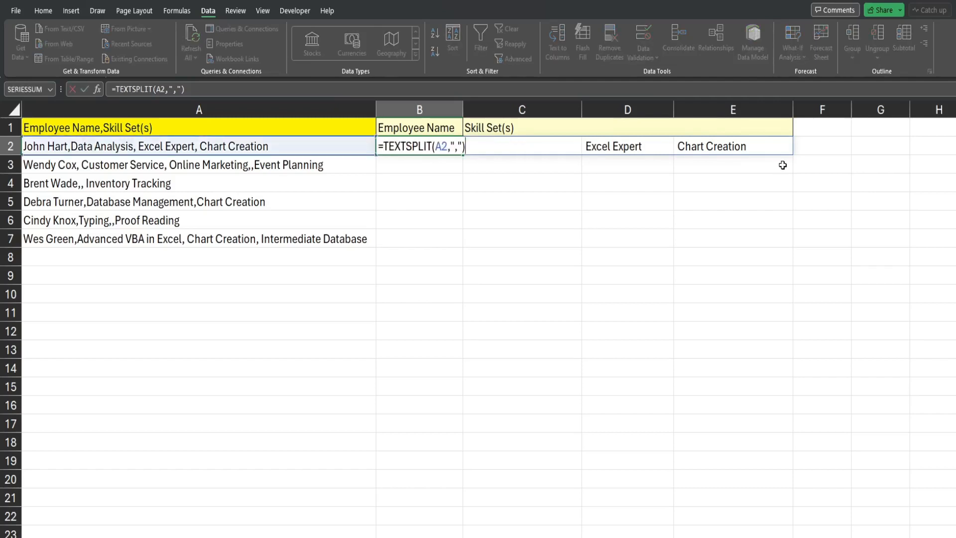
{"action": "left_click", "coordinate": [451, 147]}
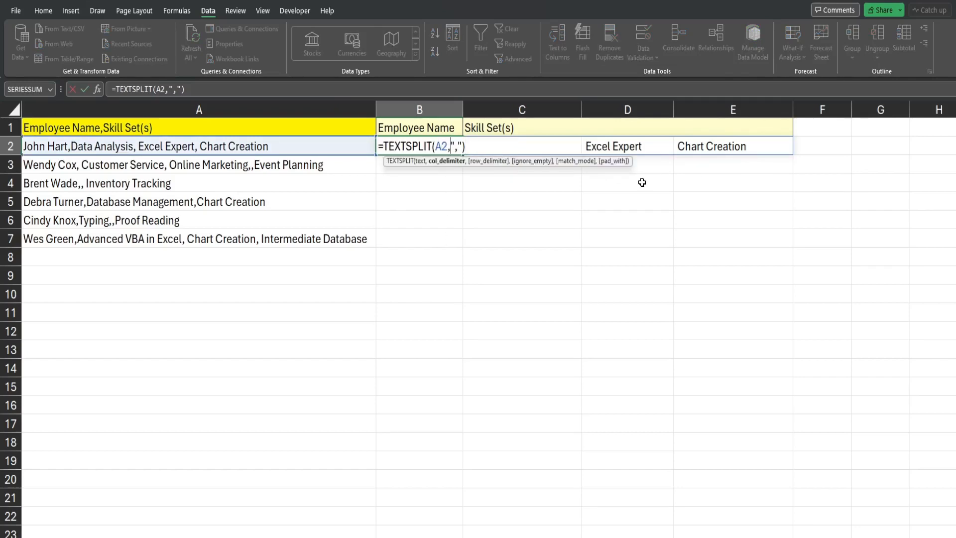
{"action": "type", "text": ","}
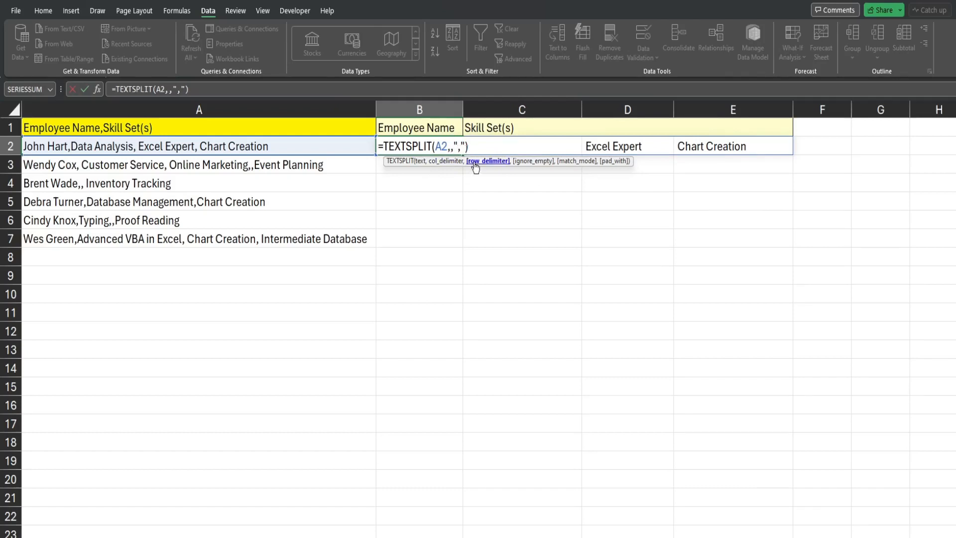
{"action": "key", "text": "Return"}
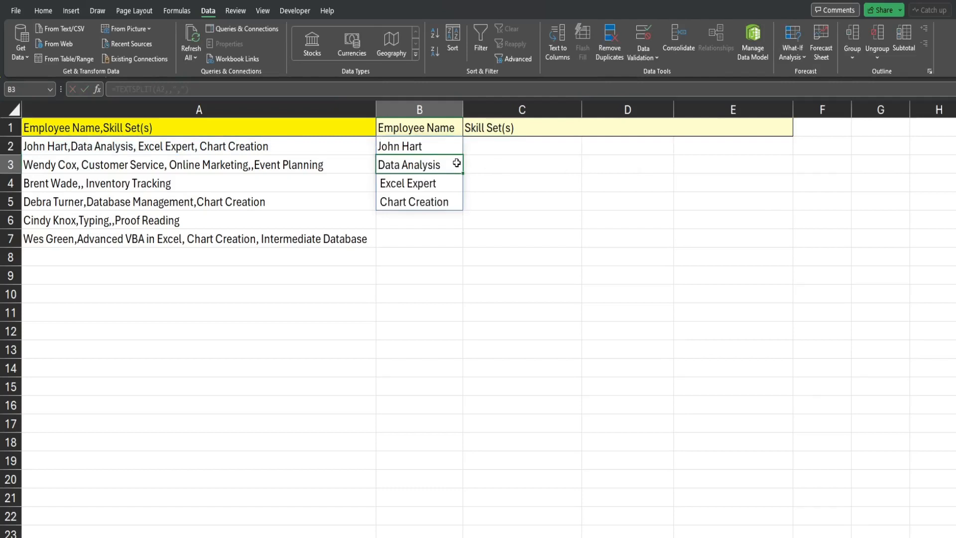
Restore the comma as the column delimiter in B2 with =TEXTSPLIT(A2,",").
{"action": "left_click", "coordinate": [445, 148]}
{"action": "double_click", "coordinate": [444, 148]}
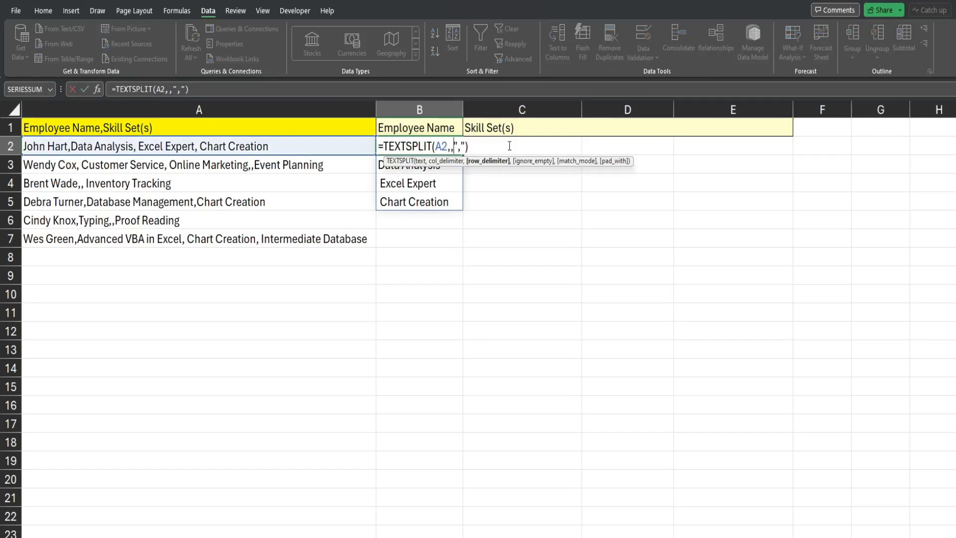
{"action": "key", "text": "BackSpace"}
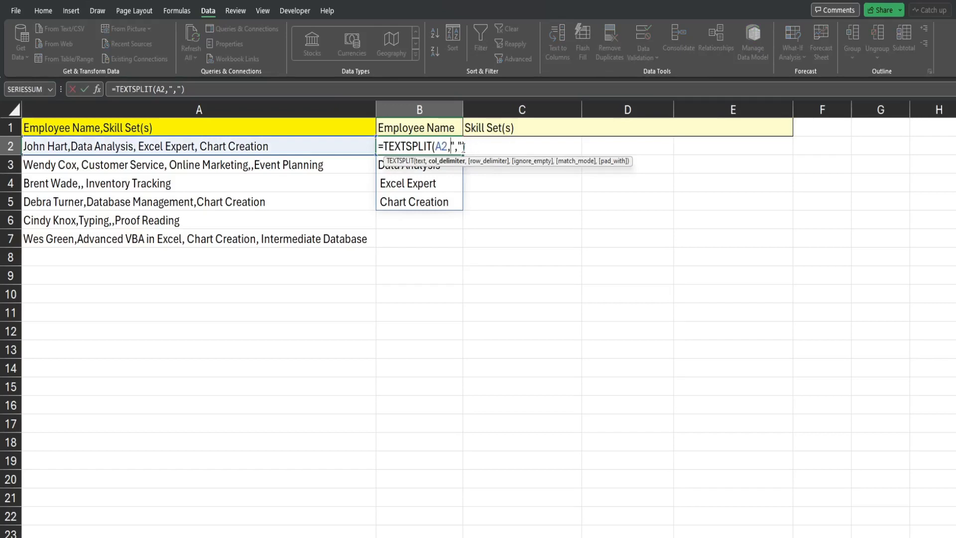
{"action": "left_click", "coordinate": [463, 148]}
{"action": "key", "text": "Return"}
Fill the TEXTSPLIT formula from B2 down to B7.
{"action": "left_click", "coordinate": [458, 152]}
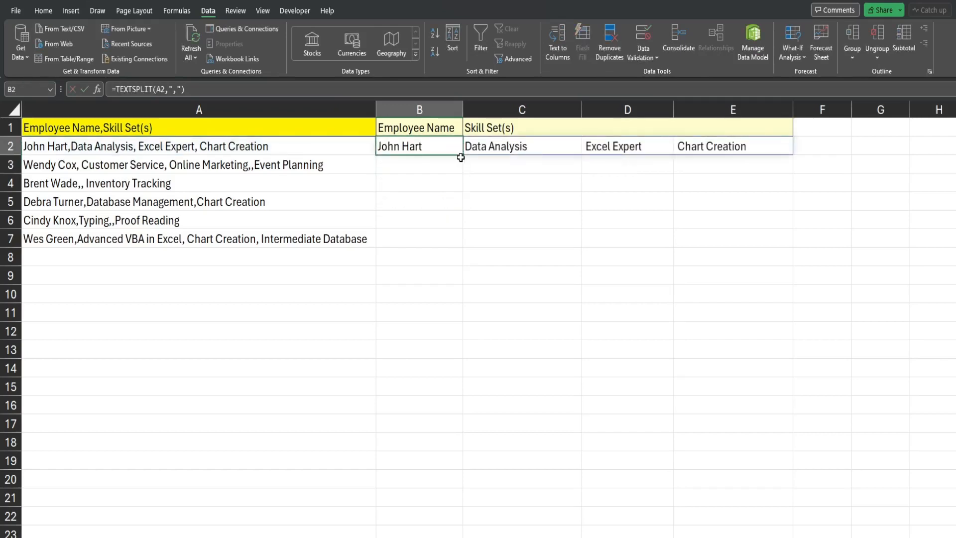
{"action": "left_click_drag", "start_coordinate": [461, 156], "coordinate": [460, 250]}
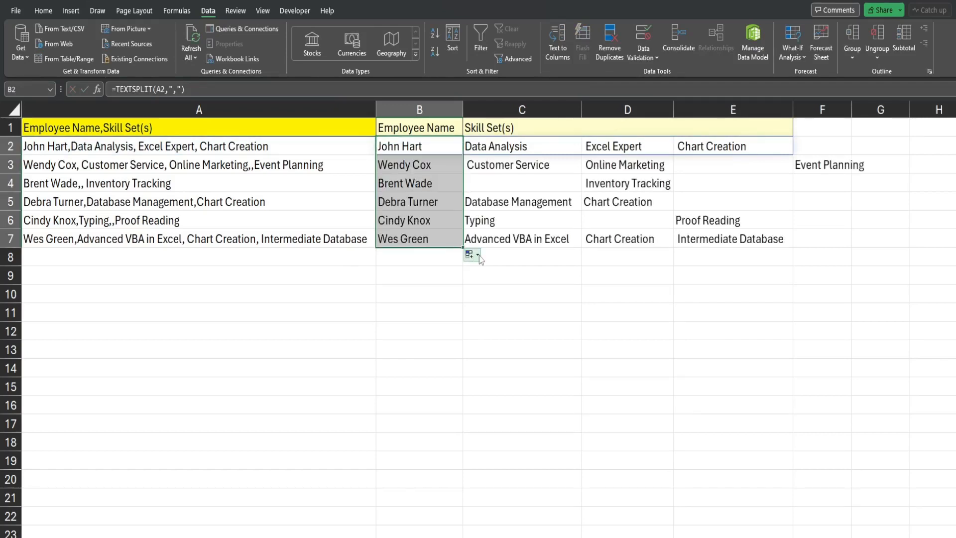
Examine the blank cells C4 and D6 in the split results and the consecutive commas in source cells A4 and A6.
{"action": "left_click", "coordinate": [498, 192]}
{"action": "left_click", "coordinate": [618, 215]}
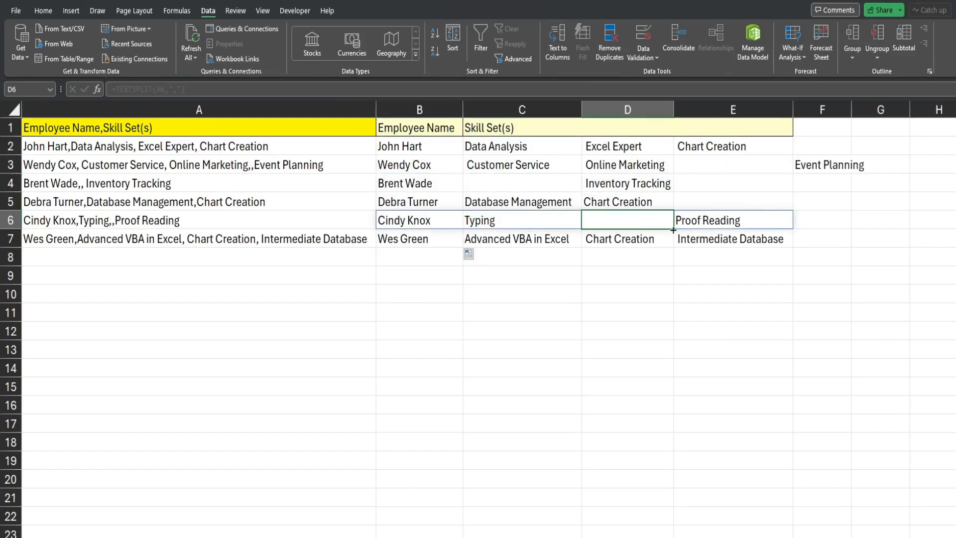
{"action": "left_click", "coordinate": [120, 189]}
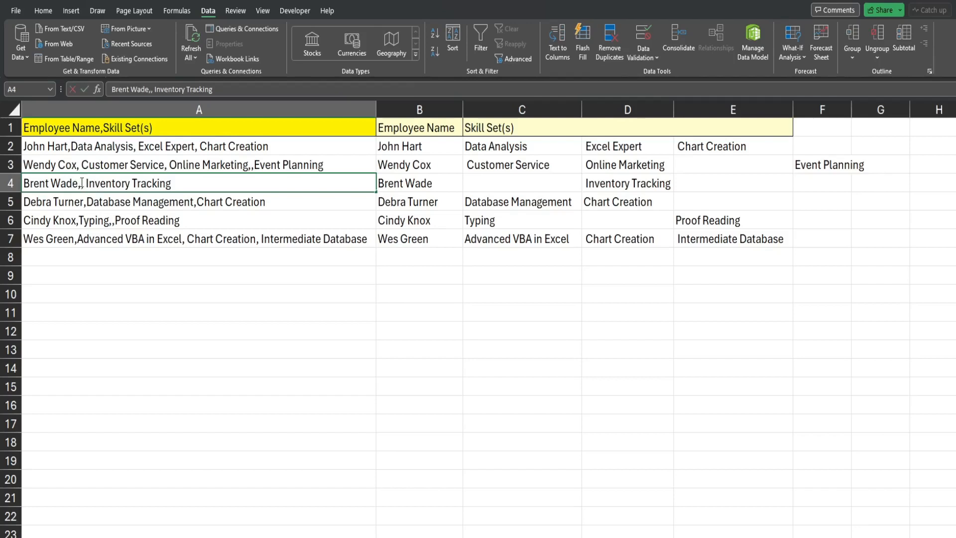
{"action": "double_click", "coordinate": [82, 183]}
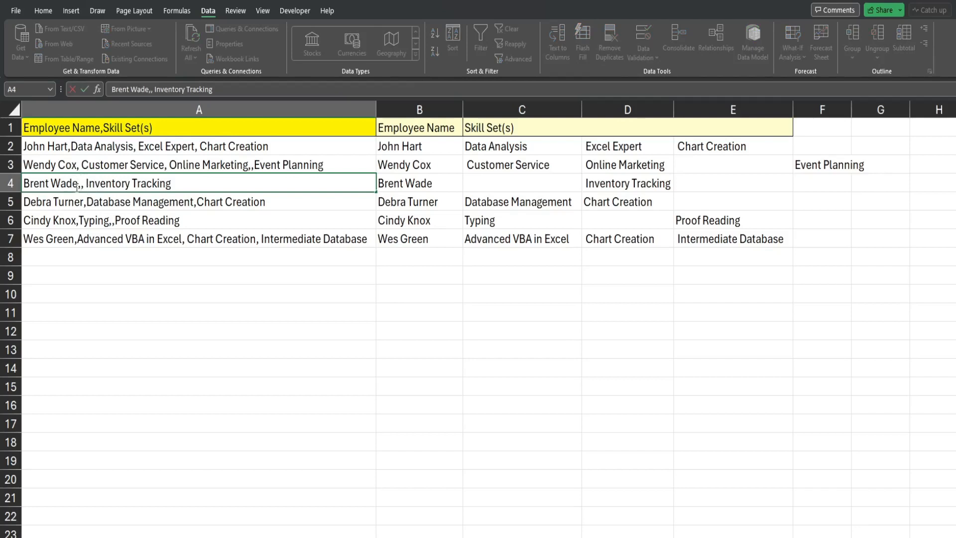
{"action": "double_click", "coordinate": [111, 223]}
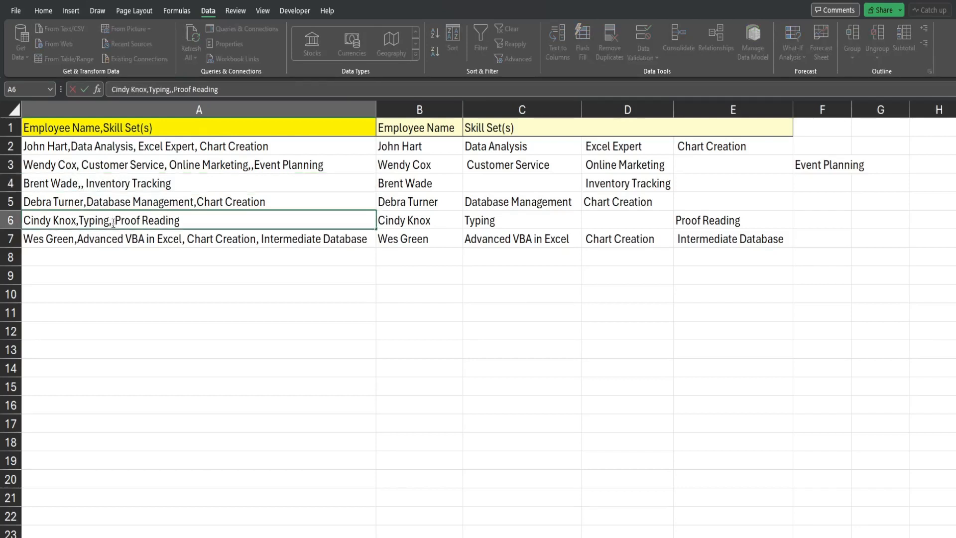
{"action": "key", "text": "Escape"}
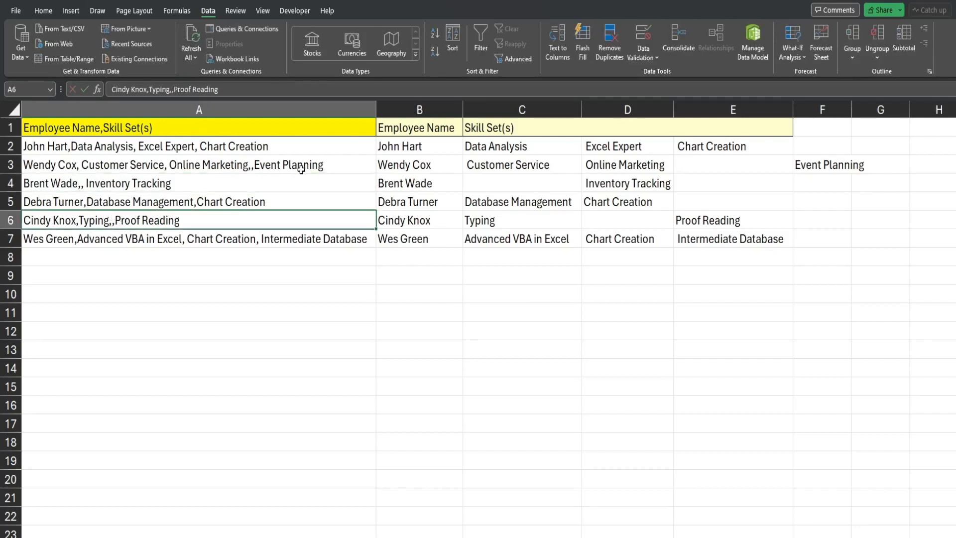
{"action": "left_click", "coordinate": [513, 185]}
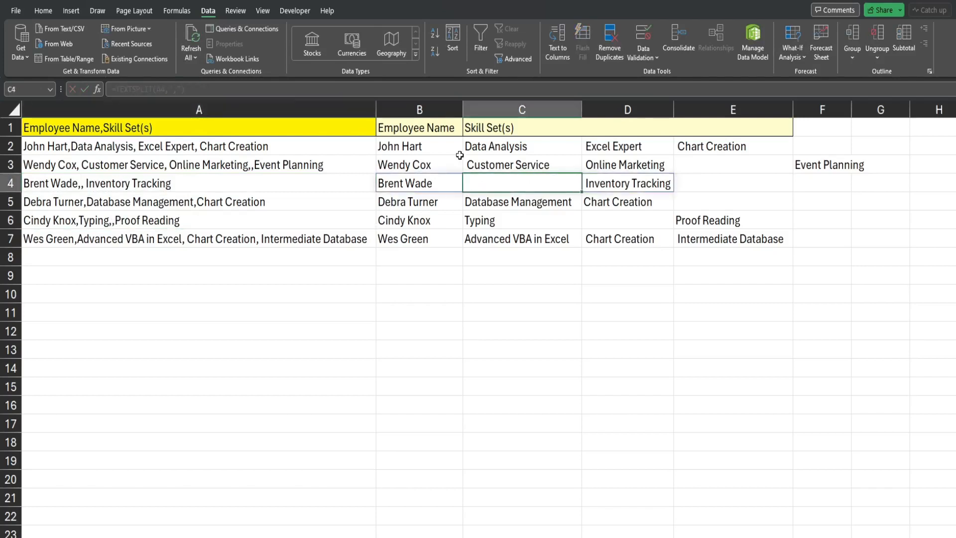
Make the formula in B2 ignore empty cells with =TEXTSPLIT(A2,",",,TRUE) and fill it down to B7.
{"action": "left_click", "coordinate": [443, 149]}
{"action": "key", "text": "F2"}
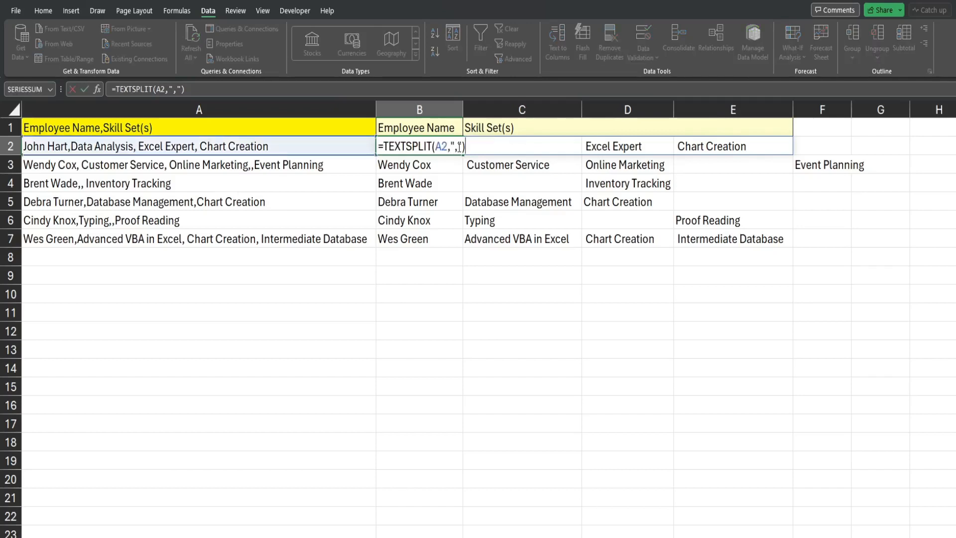
{"action": "left_click", "coordinate": [463, 148]}
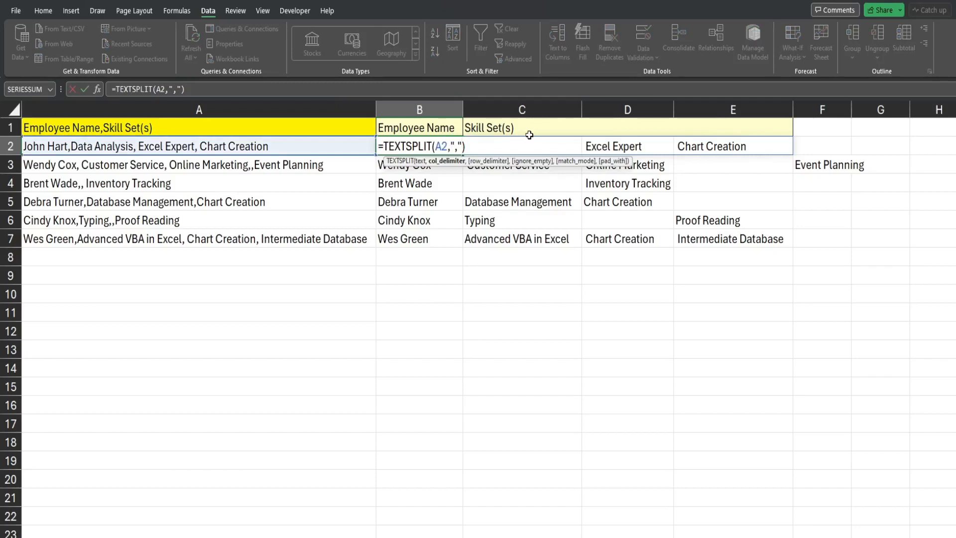
{"action": "type", "text": ","}
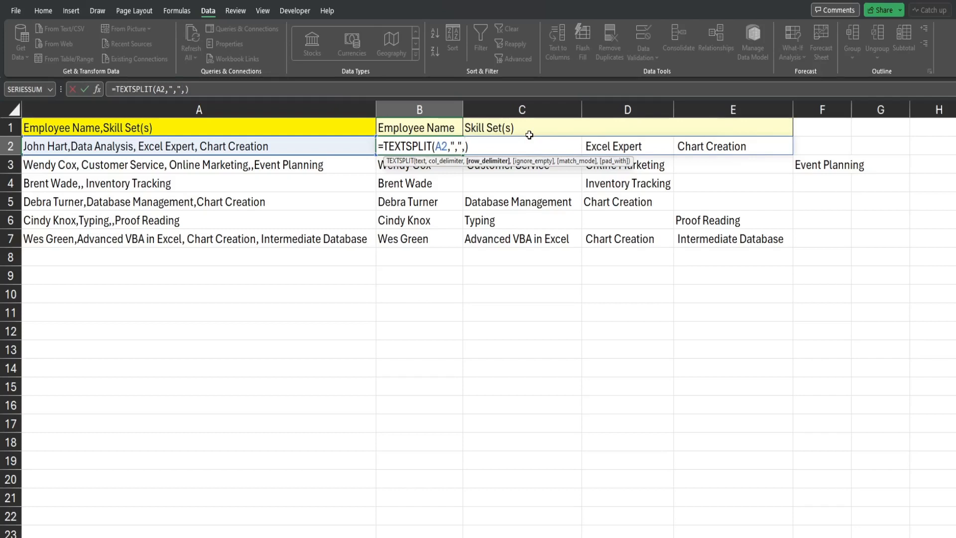
{"action": "type", "text": ","}
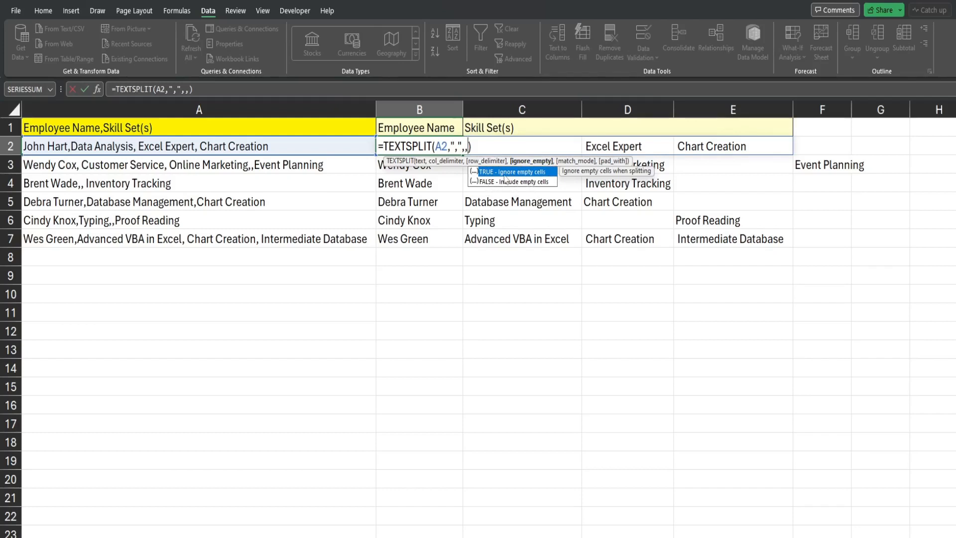
{"action": "double_click", "coordinate": [505, 173]}
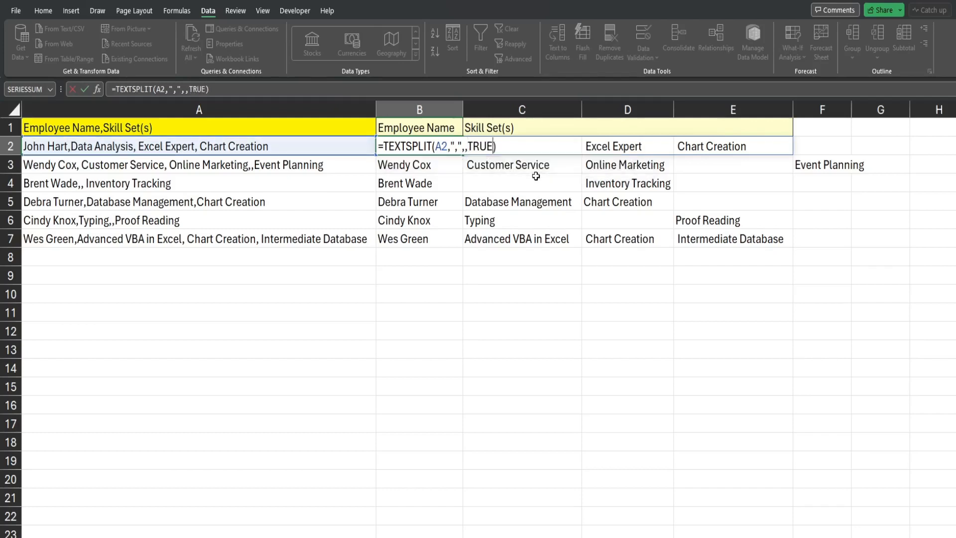
{"action": "key", "text": "Return"}
{"action": "left_click", "coordinate": [428, 149]}
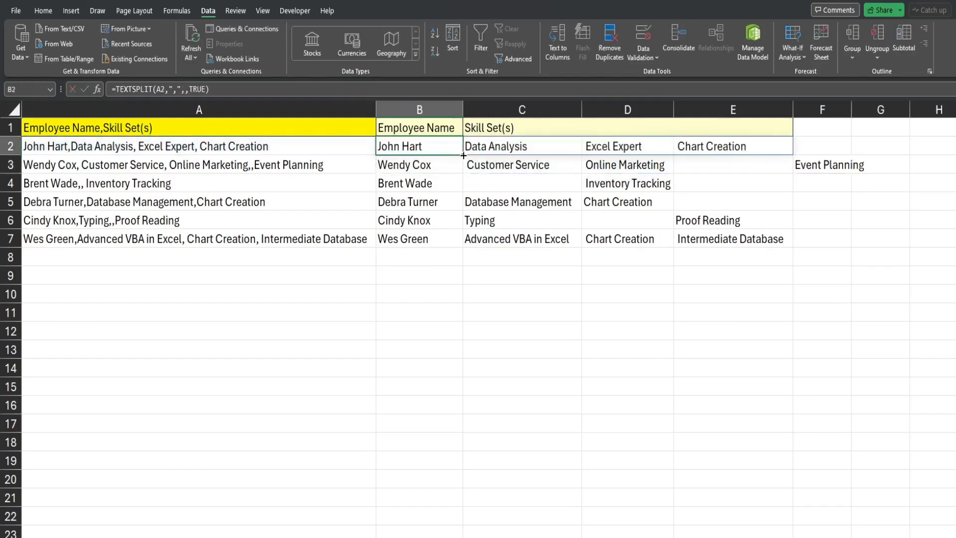
{"action": "left_click_drag", "start_coordinate": [458, 156], "coordinate": [452, 242]}
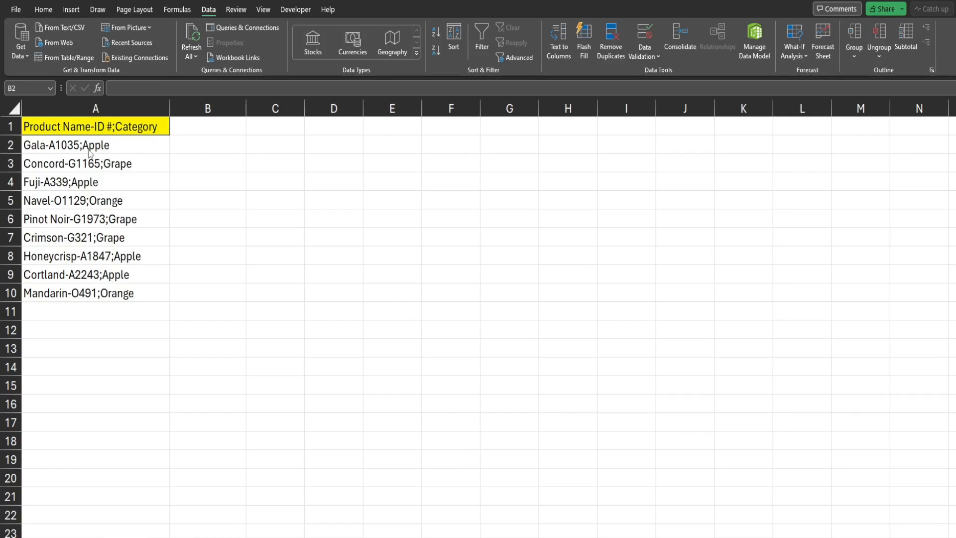
Enter =TEXTSPLIT(A2,{"-",";"}) in B2 to split the product text at both hyphens and semicolons.
{"action": "left_click", "coordinate": [188, 149]}
{"action": "type", "text": "=Te"}
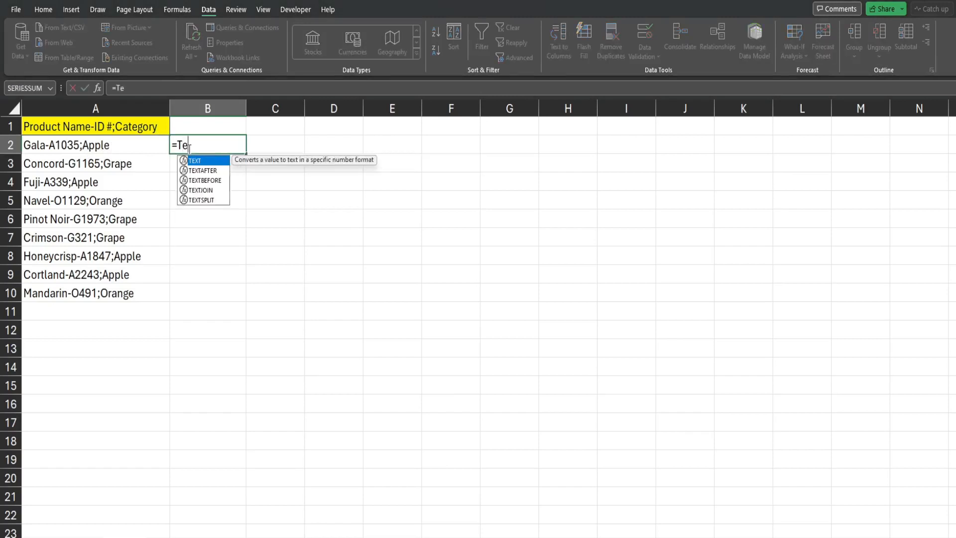
{"action": "key", "text": "Down"}
{"action": "key", "text": "Down"}
{"action": "key", "text": "Down"}
{"action": "key", "text": "Down"}
{"action": "key", "text": "Tab"}
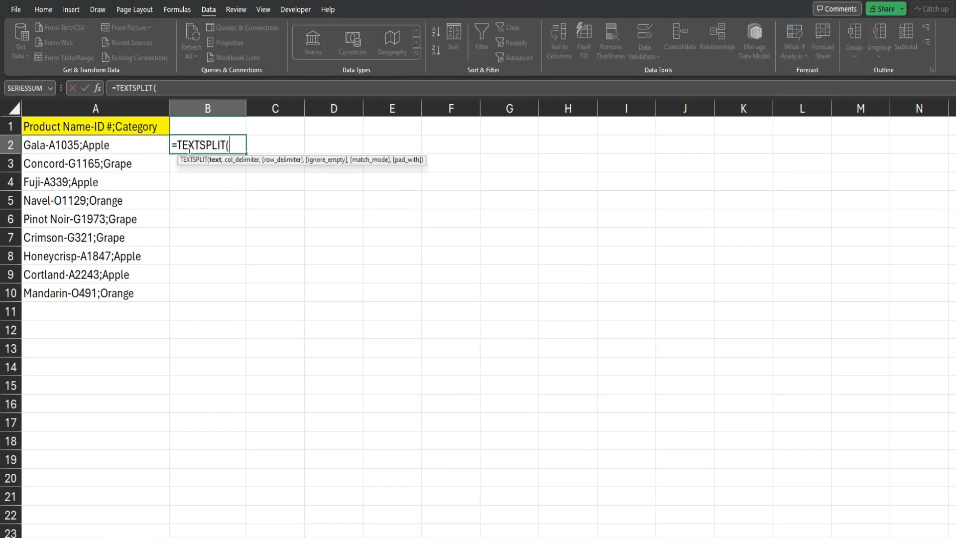
{"action": "left_click", "coordinate": [93, 147]}
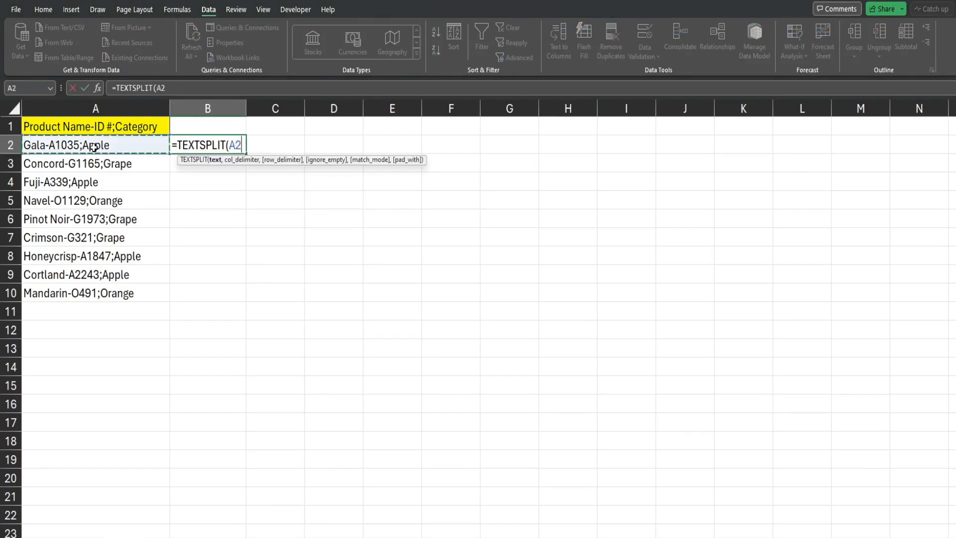
{"action": "type", "text": ",{\"-\","}
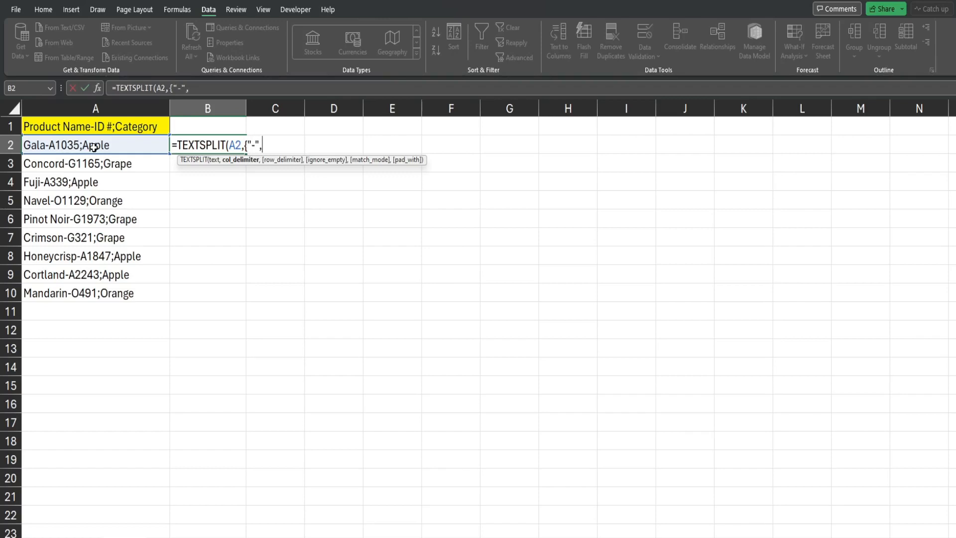
{"action": "type", "text": "\";\""}
{"action": "type", "text": "})"}
{"action": "key", "text": "Return"}
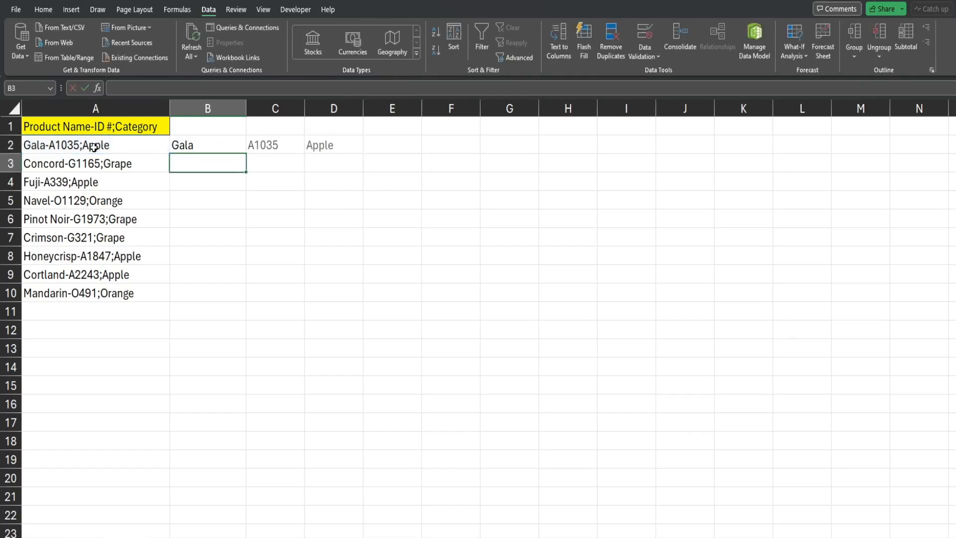
Fill the two-delimiter TEXTSPLIT formula from B2 down to B10.
{"action": "left_click", "coordinate": [235, 146]}
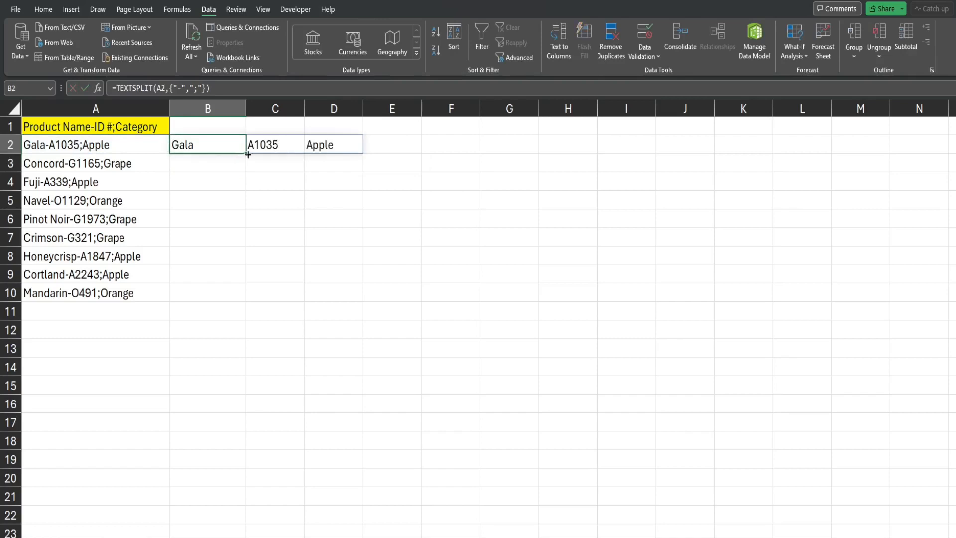
{"action": "left_click_drag", "start_coordinate": [246, 153], "coordinate": [238, 300]}
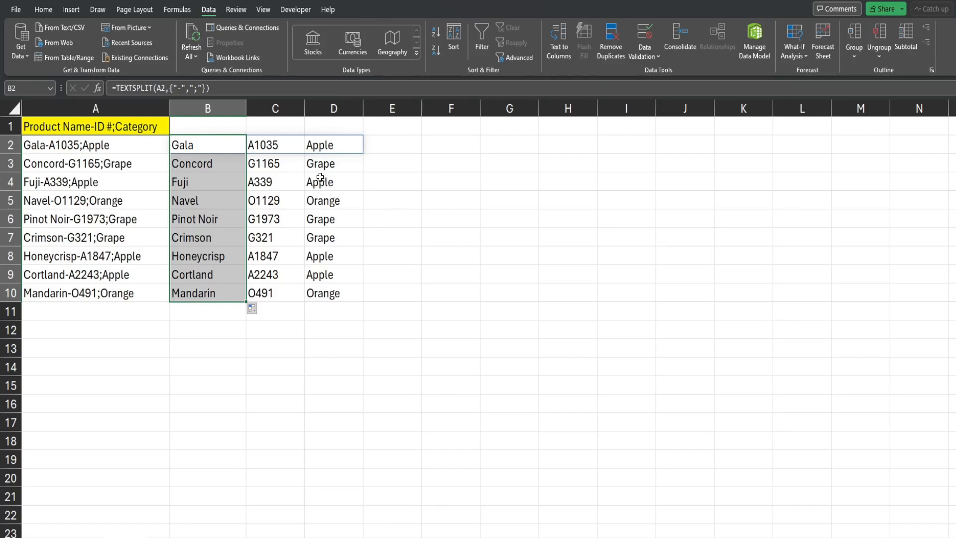
{"action": "left_click_drag", "start_coordinate": [216, 149], "coordinate": [342, 277]}
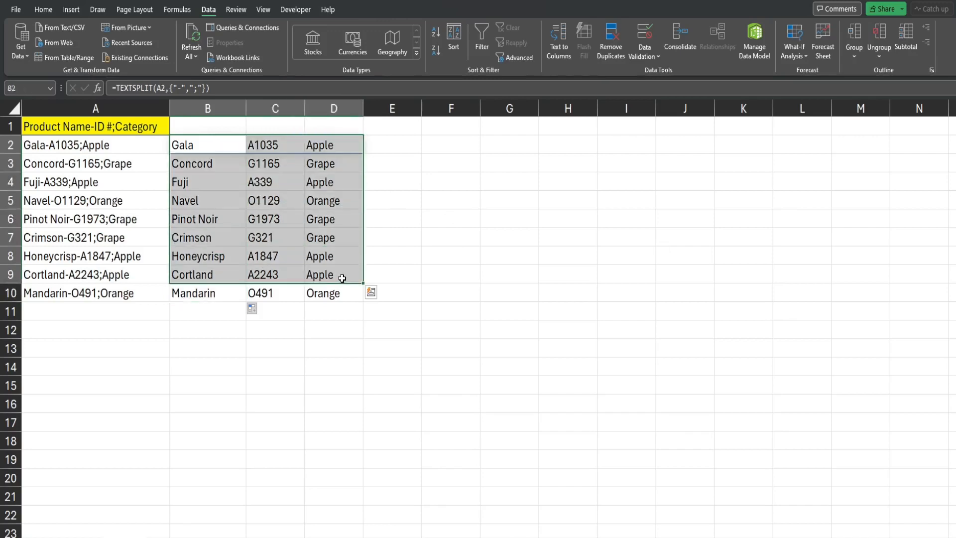
Clear the split results in B3:D10 and move the TEXTSPLIT formula from B2 to C2.
{"action": "left_click_drag", "start_coordinate": [200, 164], "coordinate": [339, 299]}
{"action": "key", "text": "Delete"}
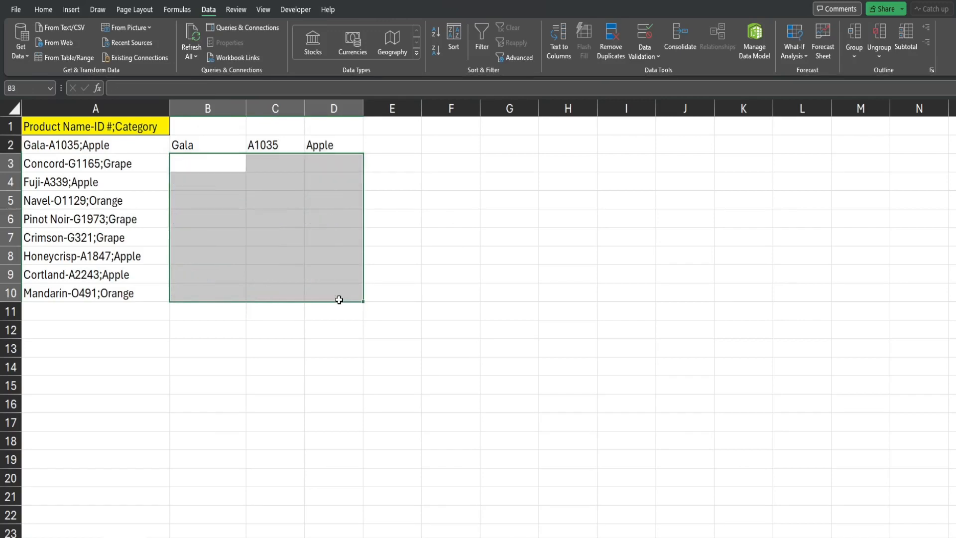
{"action": "left_click", "coordinate": [219, 136]}
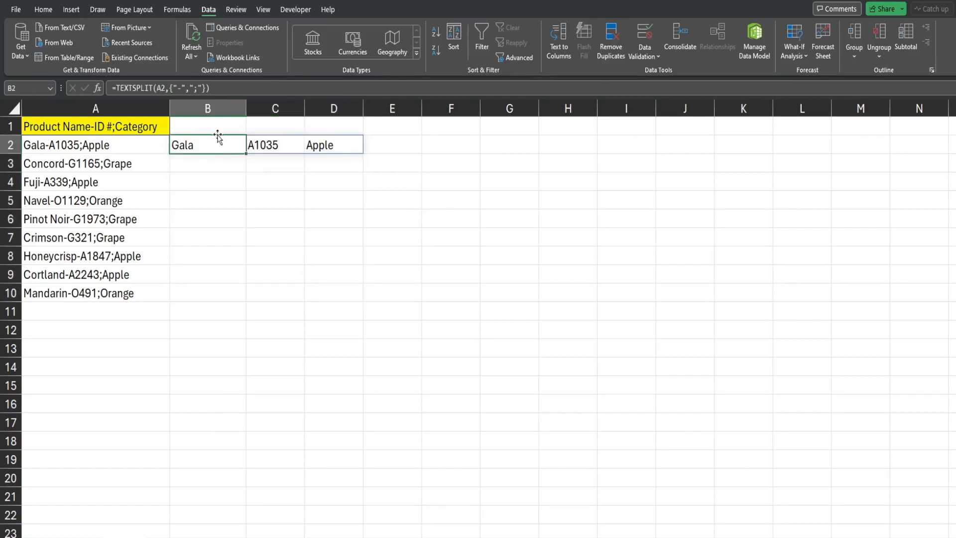
{"action": "left_click_drag", "start_coordinate": [266, 146], "coordinate": [267, 145]}
{"action": "double_click", "coordinate": [273, 146]}
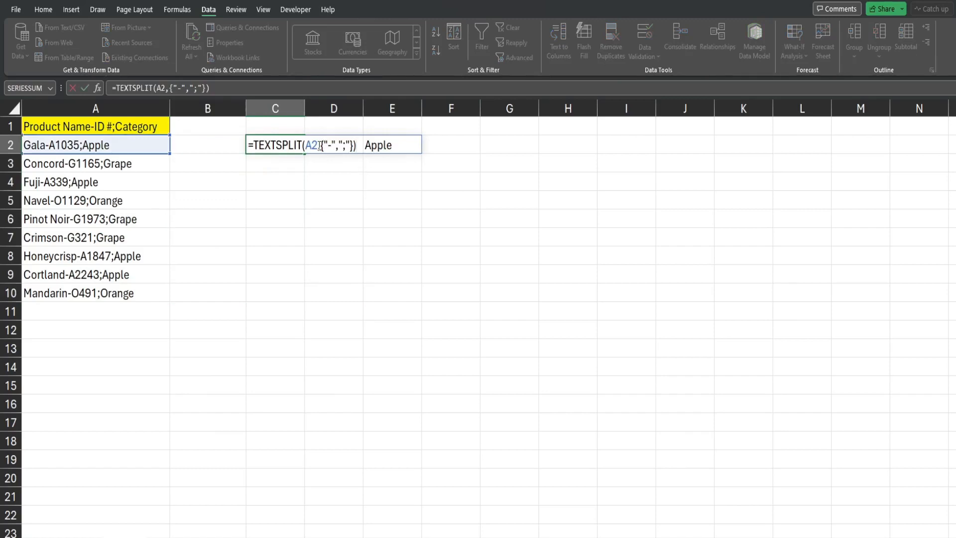
{"action": "left_click_drag", "start_coordinate": [317, 146], "coordinate": [306, 144]}
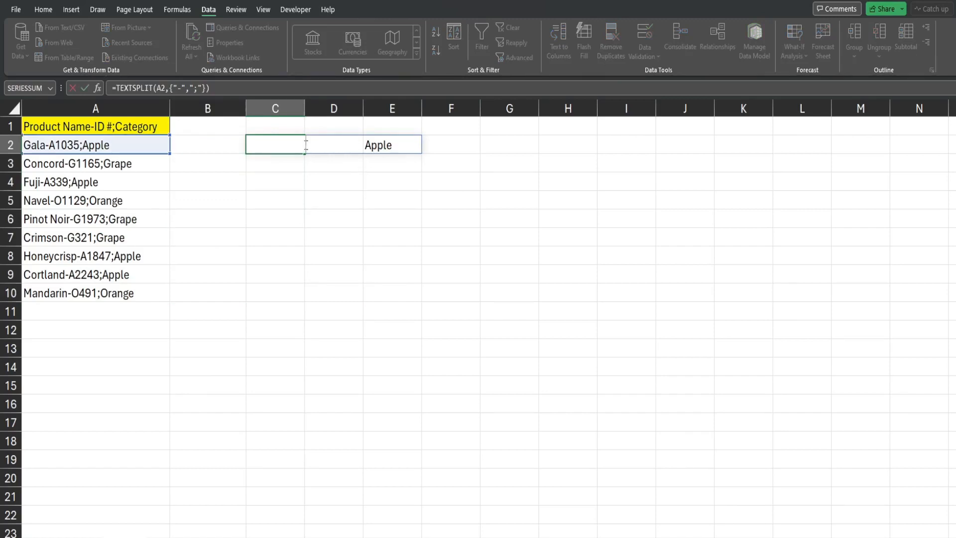
{"action": "key", "text": "Escape"}
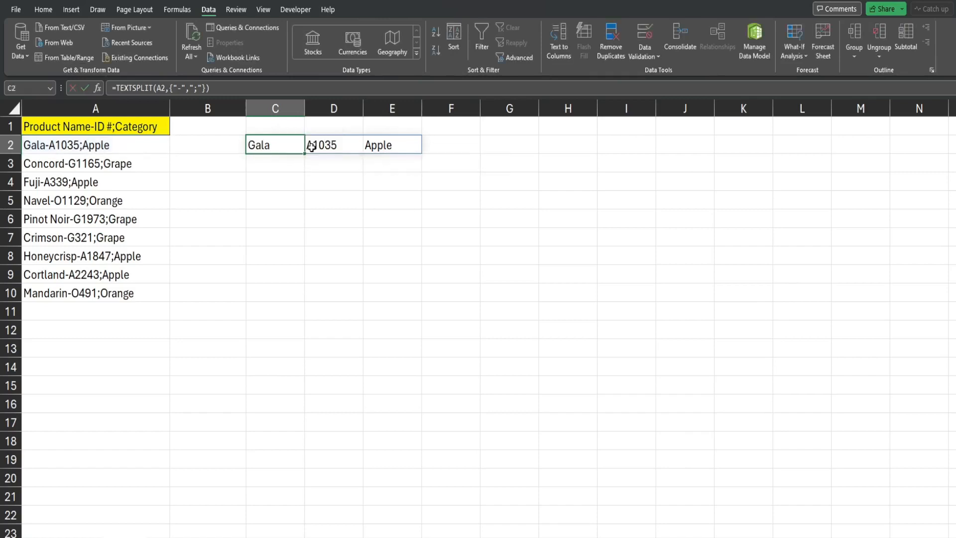
Replace the A2 reference in C2's TEXTSPLIT formula with INDIRECT("A"&COLUMN()-1).
{"action": "key", "text": "F2"}
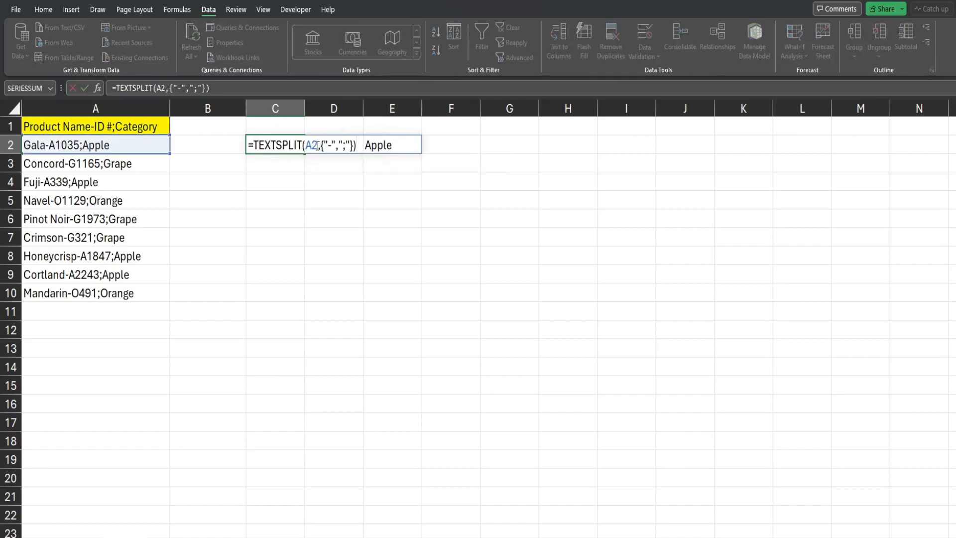
{"action": "left_click_drag", "start_coordinate": [317, 146], "coordinate": [305, 145]}
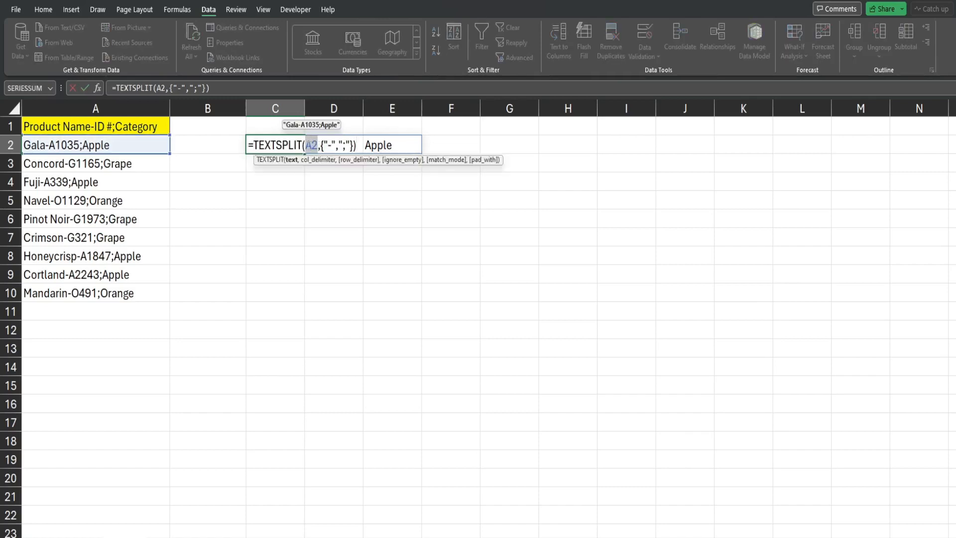
{"action": "type", "text": "Indirect"}
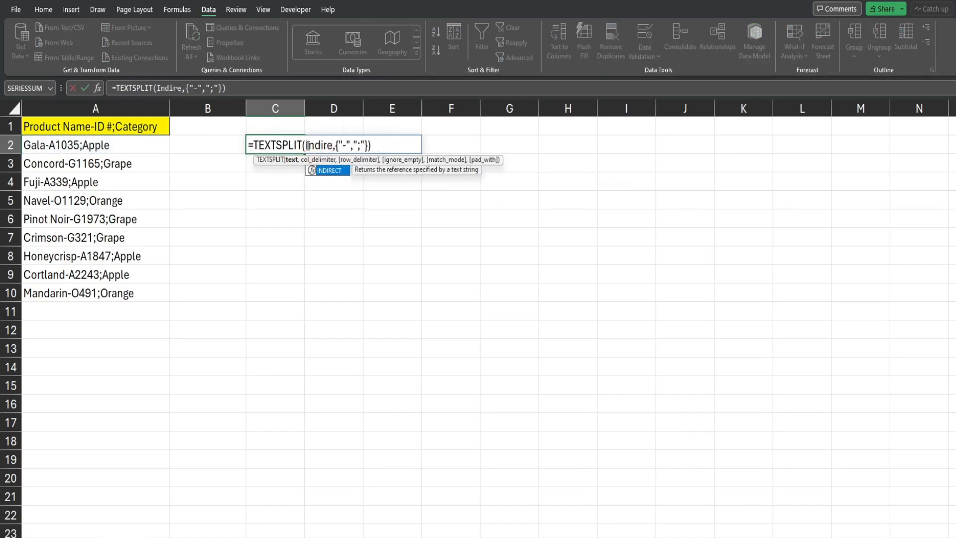
{"action": "key", "text": "Tab"}
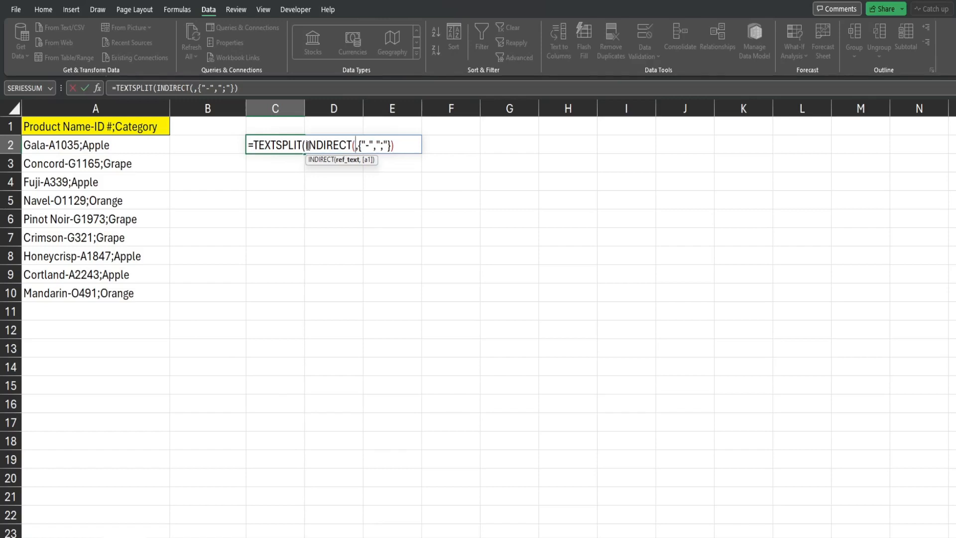
{"action": "type", "text": "\"A\""}
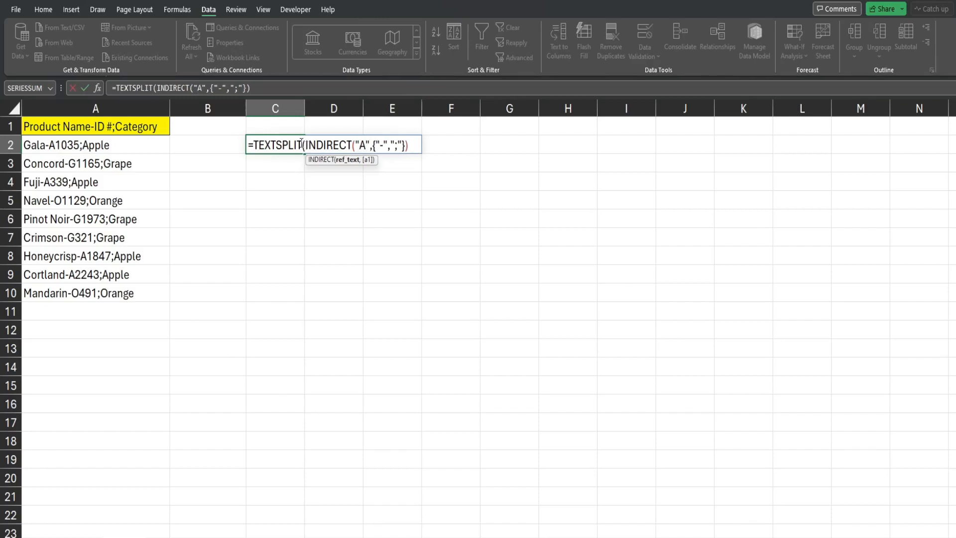
{"action": "type", "text": "&"}
{"action": "type", "text": "Col"}
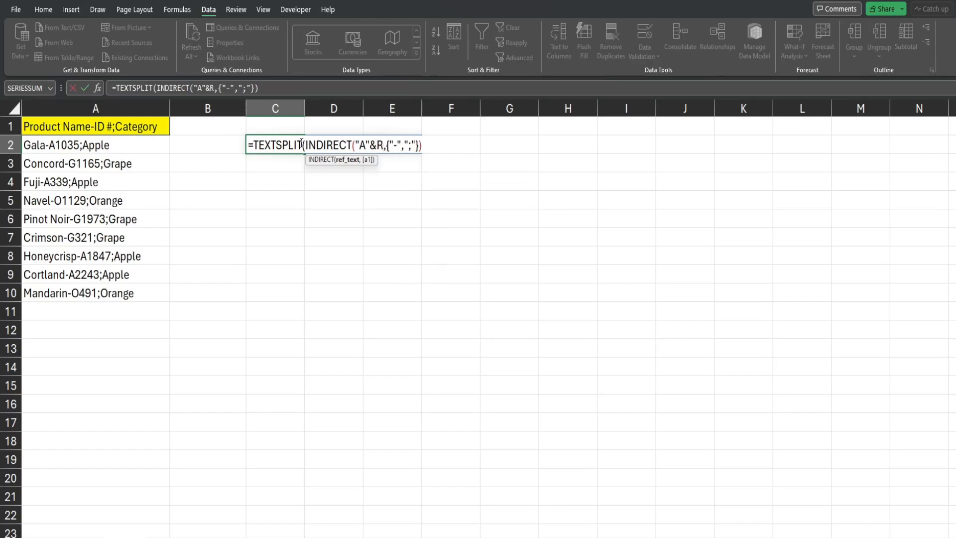
{"action": "key", "text": "Tab"}
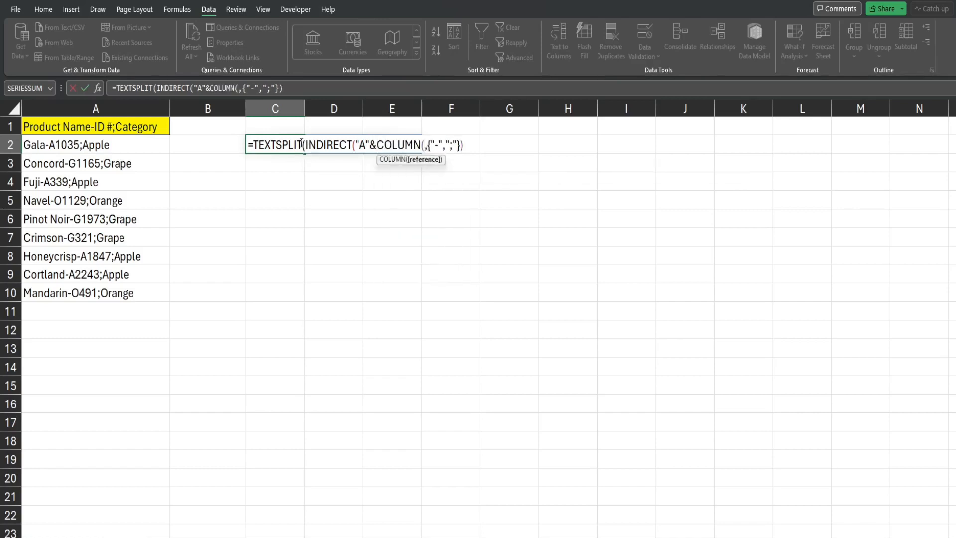
{"action": "type", "text": ")"}
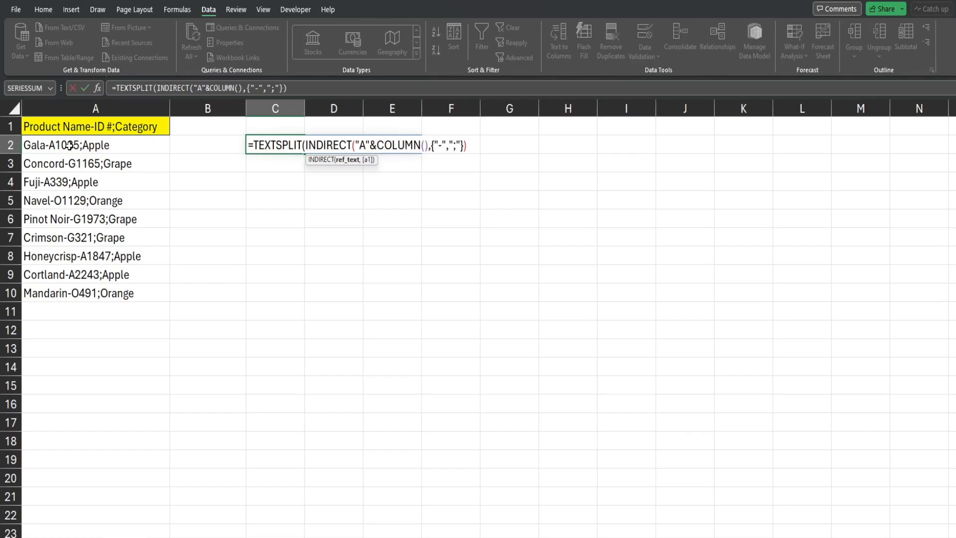
{"action": "type", "text": "-1"}
{"action": "type", "text": ")"}
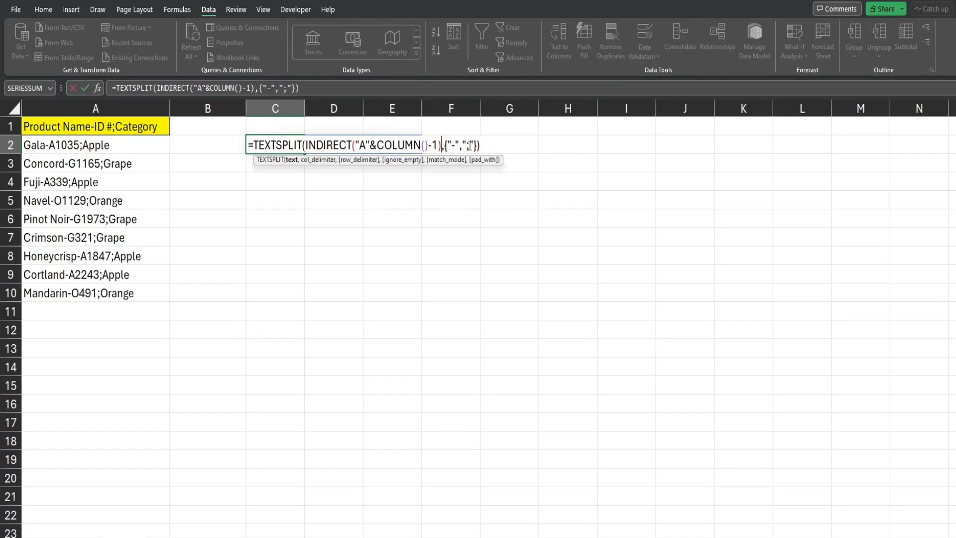
Make {"-",";"} the row delimiter in C2 with =TEXTSPLIT(INDIRECT("A"&COLUMN()-1),,{"-",";"}).
{"action": "left_click", "coordinate": [445, 146]}
{"action": "left_click_drag", "start_coordinate": [476, 146], "coordinate": [447, 145]}
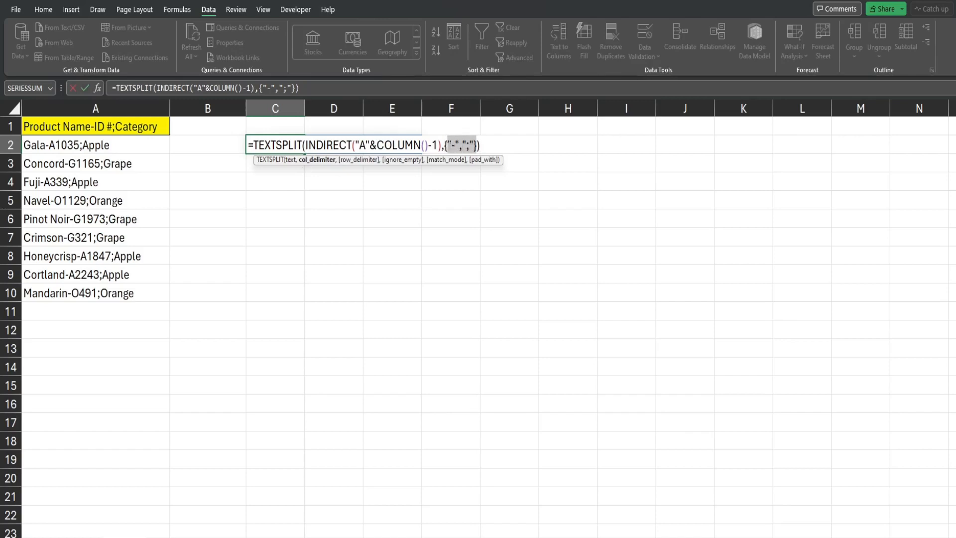
{"action": "left_click", "coordinate": [477, 145]}
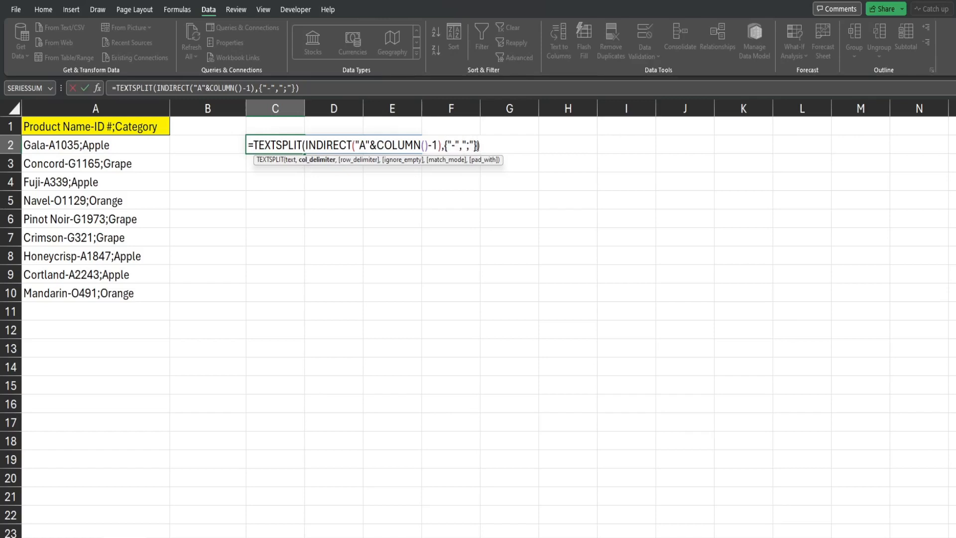
{"action": "type", "text": ","}
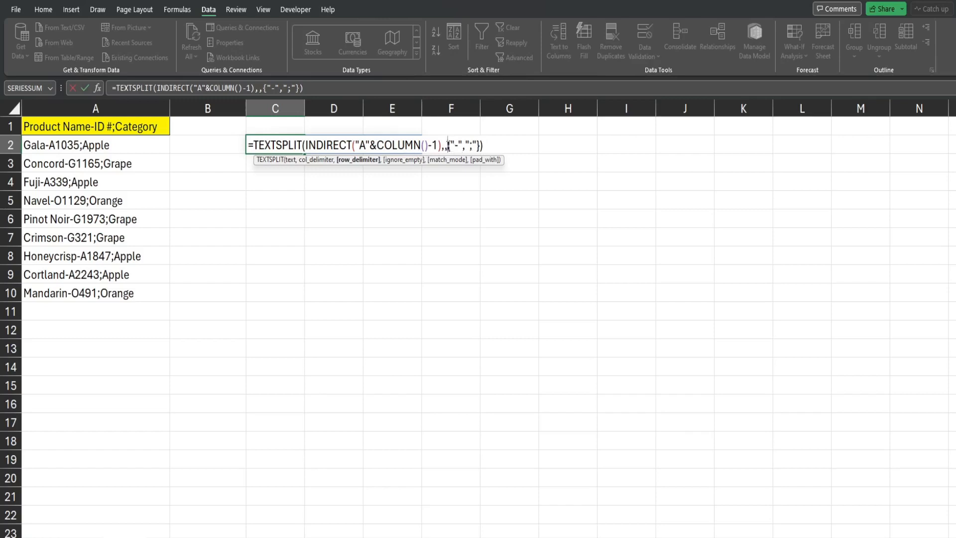
{"action": "left_click_drag", "start_coordinate": [447, 145], "coordinate": [481, 146]}
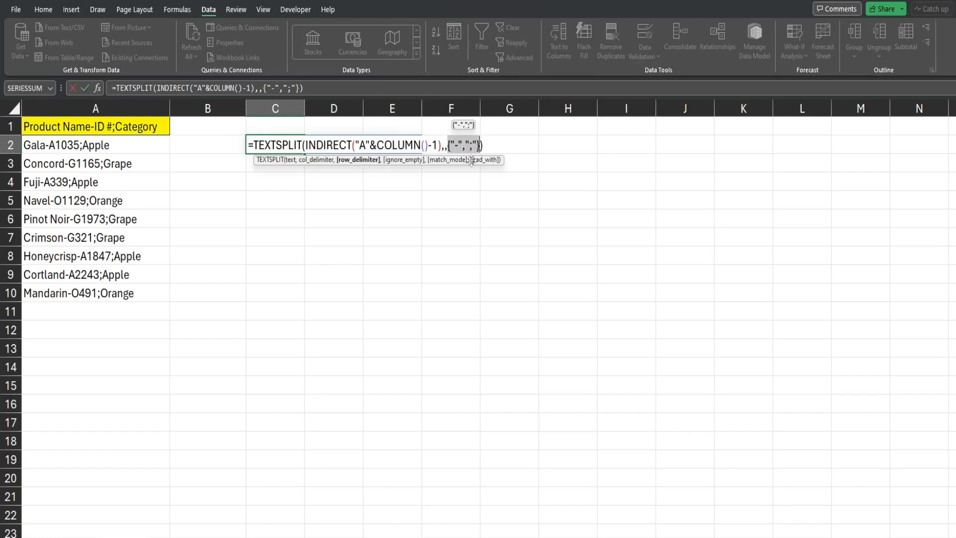
{"action": "left_click", "coordinate": [489, 148]}
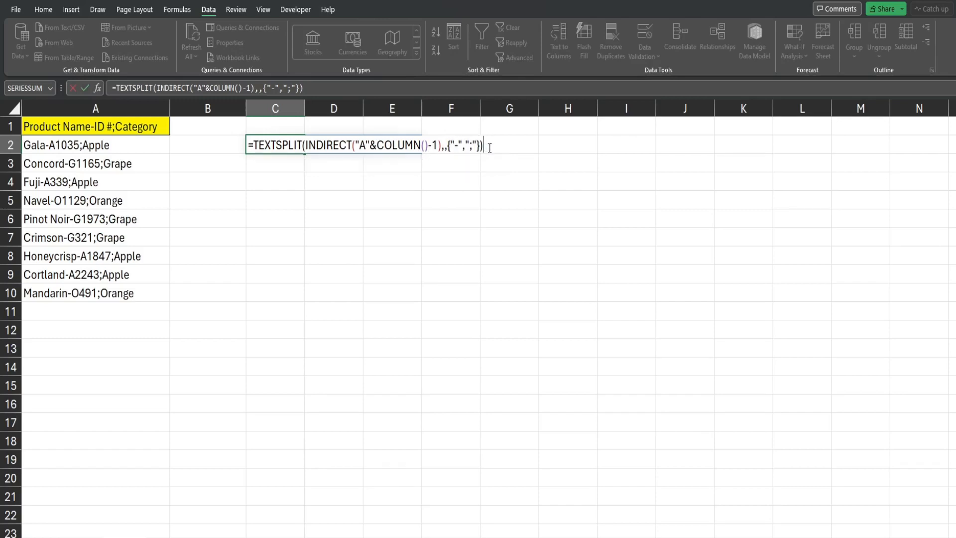
{"action": "key", "text": "Return"}
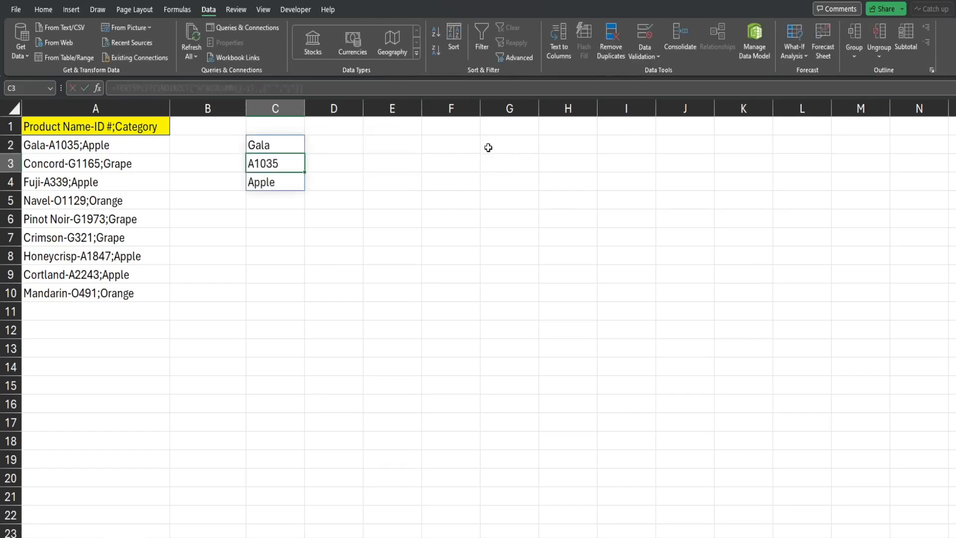
Fill the TEXTSPLIT formula from C2 across to K2 so each product gets its own column.
{"action": "left_click", "coordinate": [282, 147]}
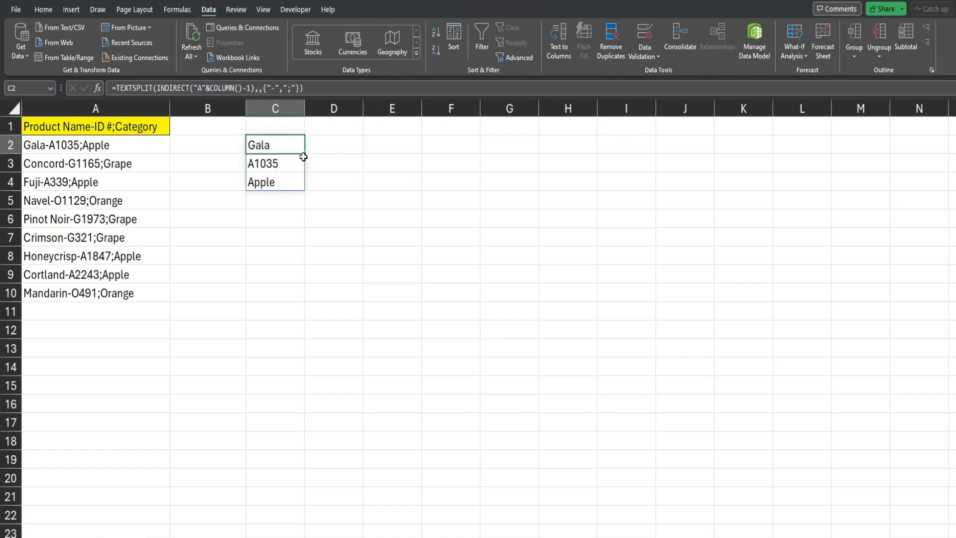
{"action": "key", "text": "F2"}
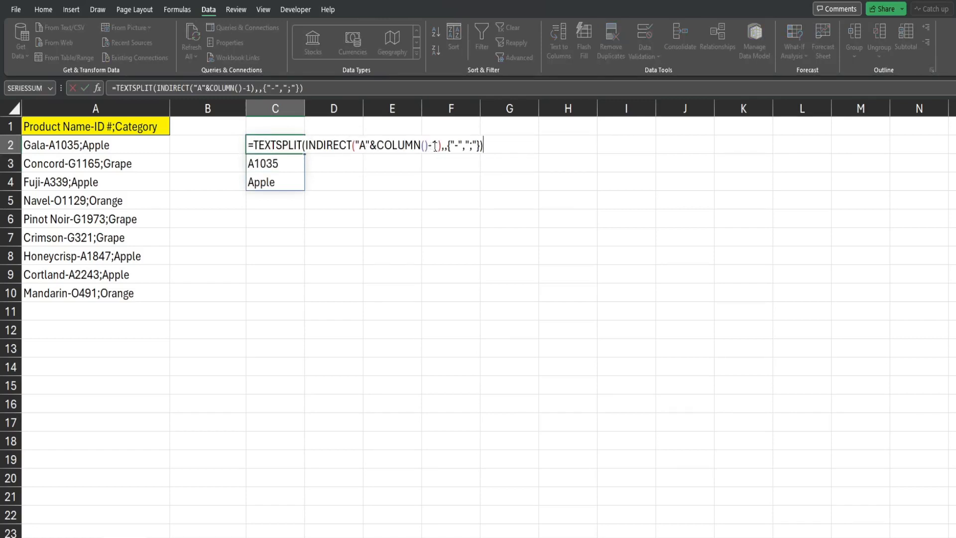
{"action": "key", "text": "Escape"}
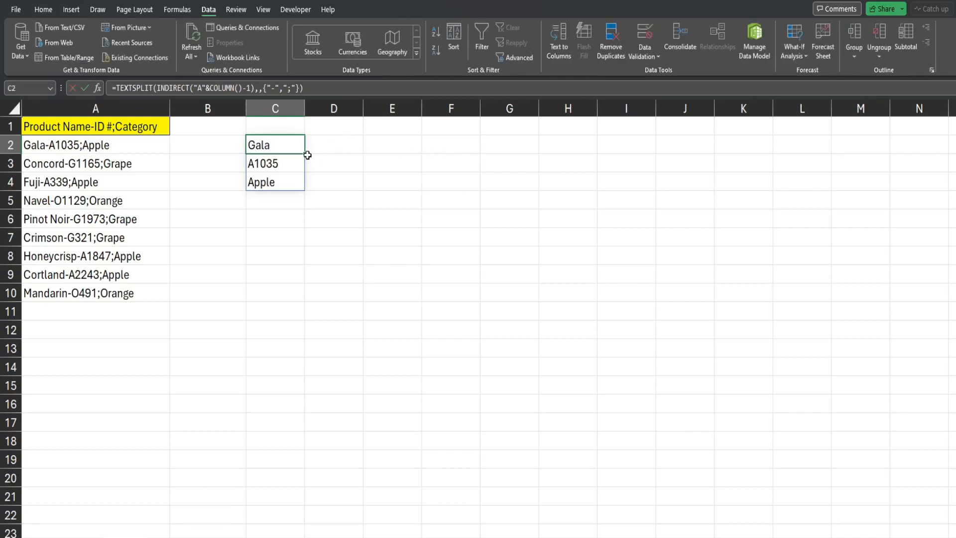
{"action": "left_click_drag", "start_coordinate": [305, 155], "coordinate": [756, 156]}
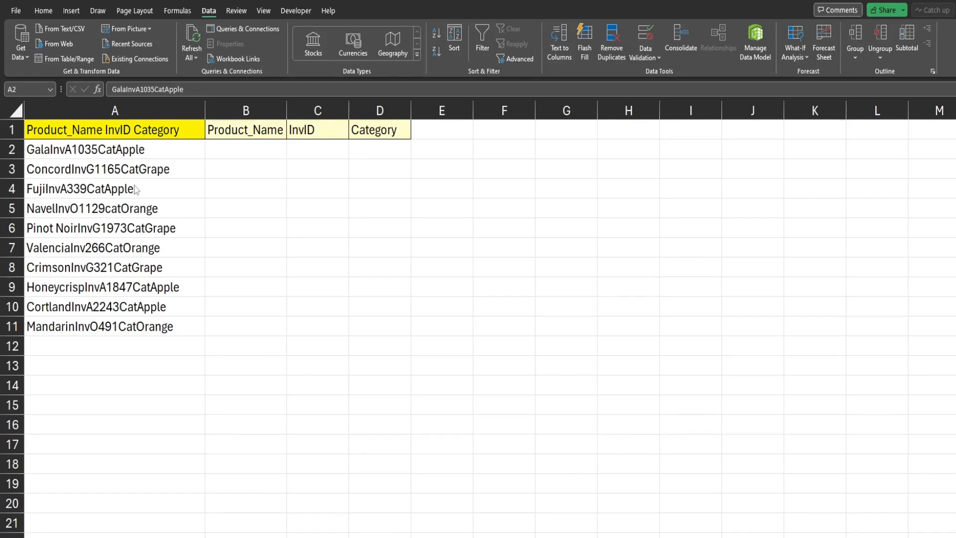
Examine the combined product entries in column A, including those in A5 and A2.
{"action": "left_click", "coordinate": [141, 171]}
{"action": "left_click_drag", "start_coordinate": [164, 131], "coordinate": [170, 349]}
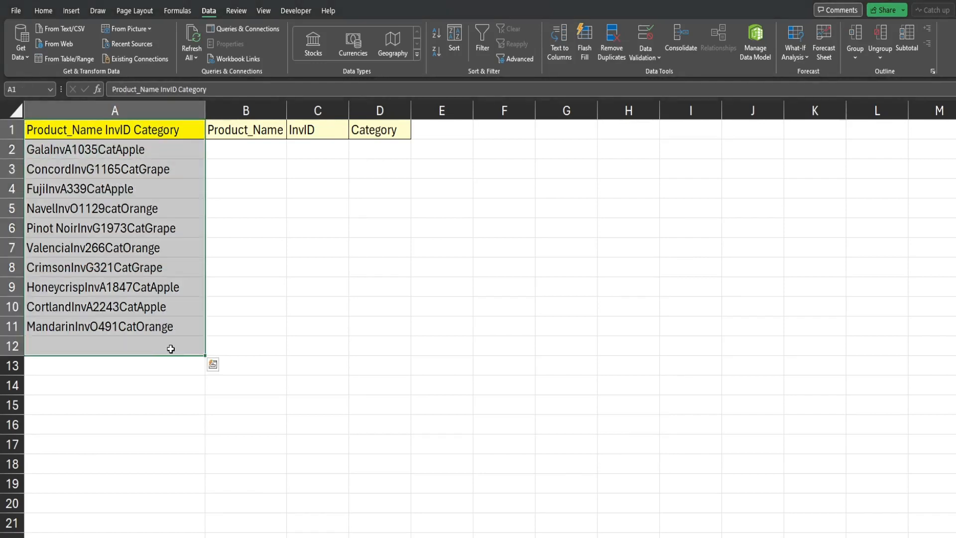
{"action": "left_click", "coordinate": [171, 206]}
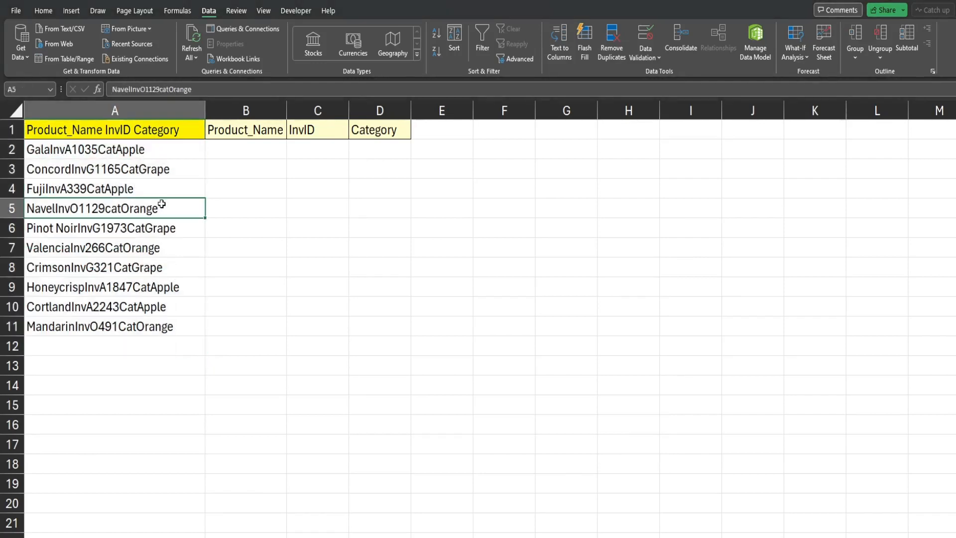
{"action": "left_click", "coordinate": [66, 153]}
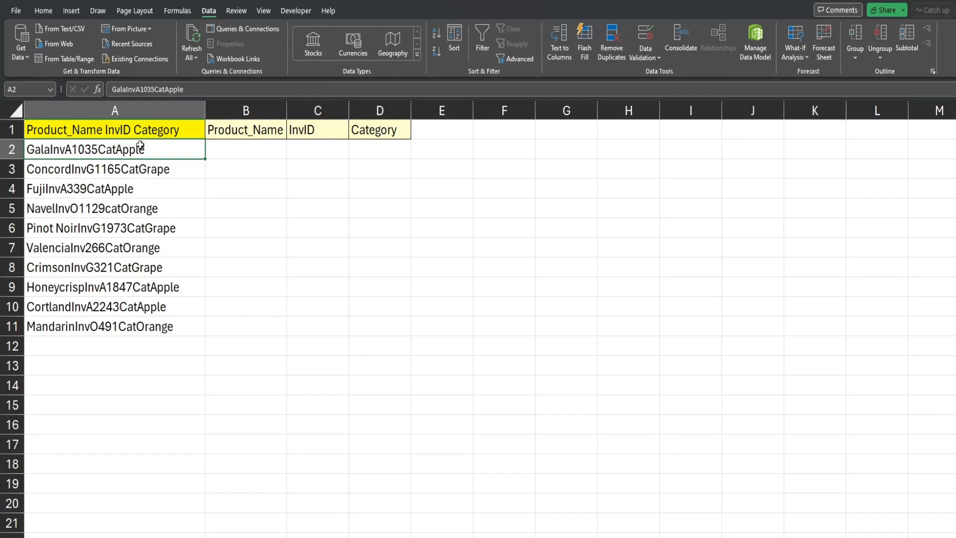
Split A2 into product name, inventory ID and category by entering =TEXTSPLIT(A2,{"Inv","Cat"}) in B2.
{"action": "left_click_drag", "start_coordinate": [146, 149], "coordinate": [139, 327]}
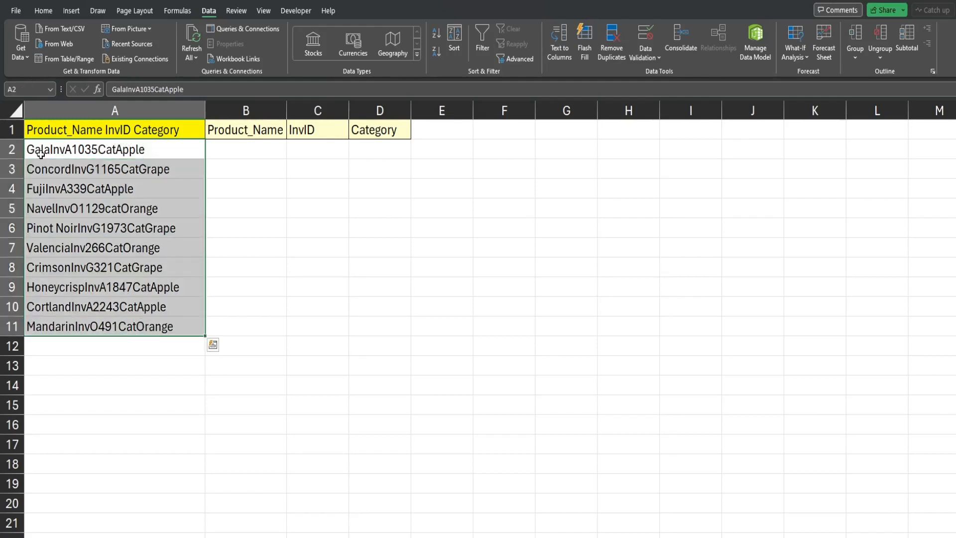
{"action": "left_click", "coordinate": [40, 153]}
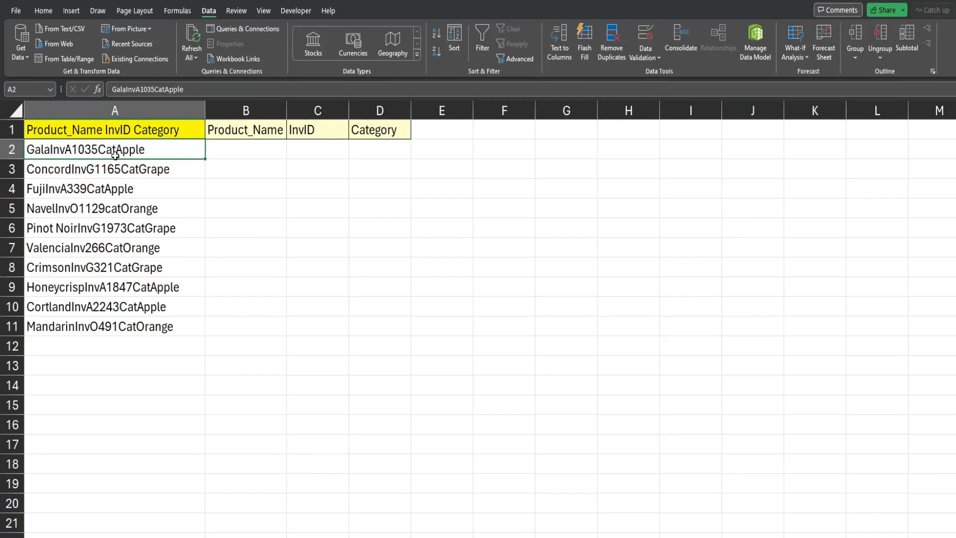
{"action": "double_click", "coordinate": [264, 147]}
{"action": "type", "text": "=Te"}
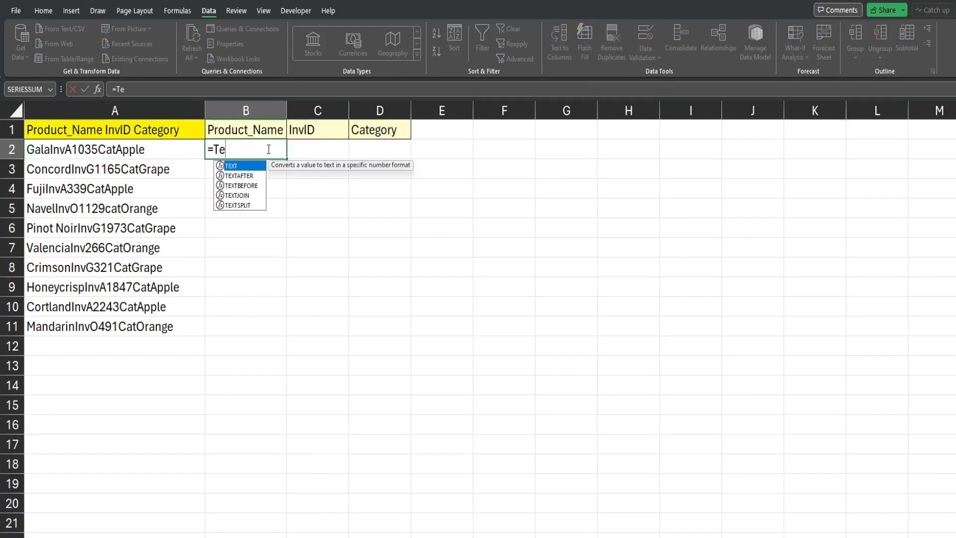
{"action": "key", "text": "Down"}
{"action": "key", "text": "Down"}
{"action": "key", "text": "Down"}
{"action": "key", "text": "Down"}
{"action": "key", "text": "Tab"}
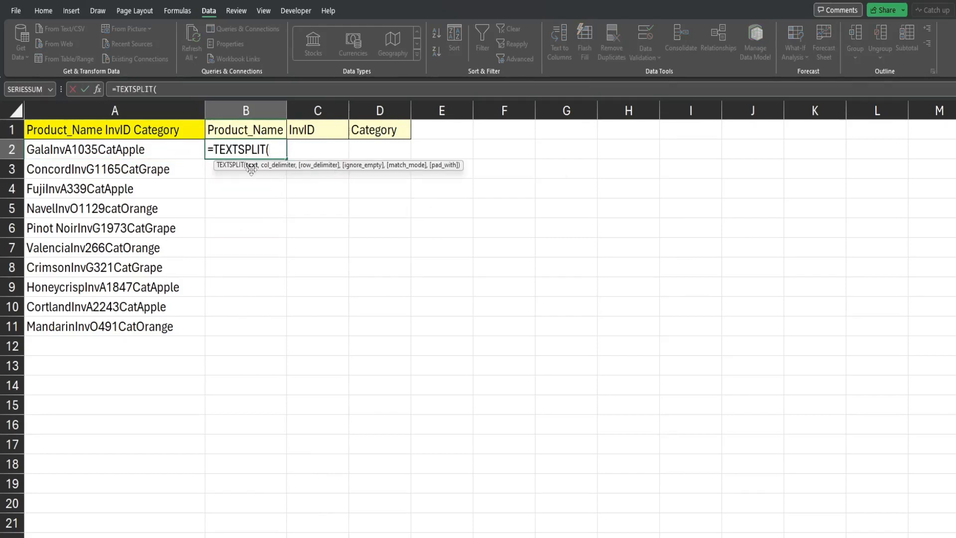
{"action": "left_click", "coordinate": [155, 154]}
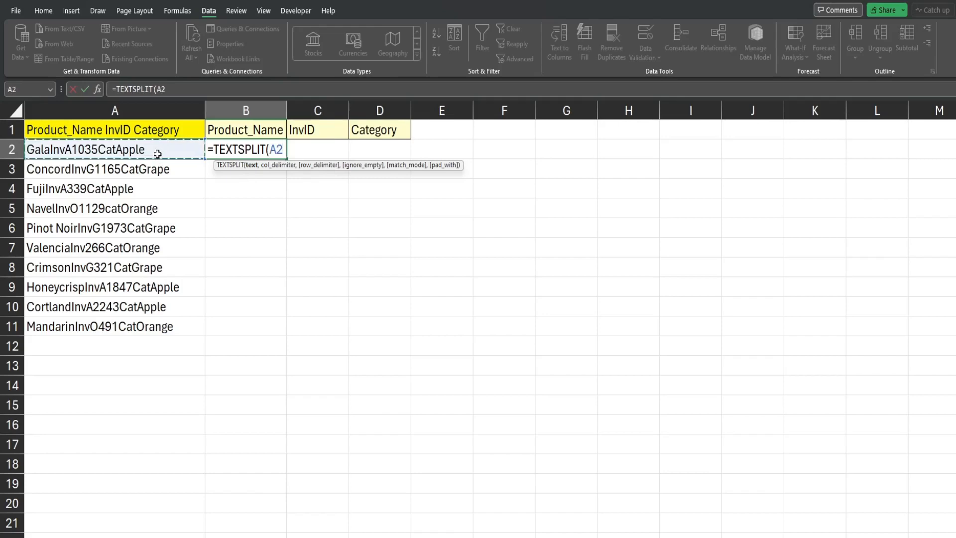
{"action": "type", "text": ","}
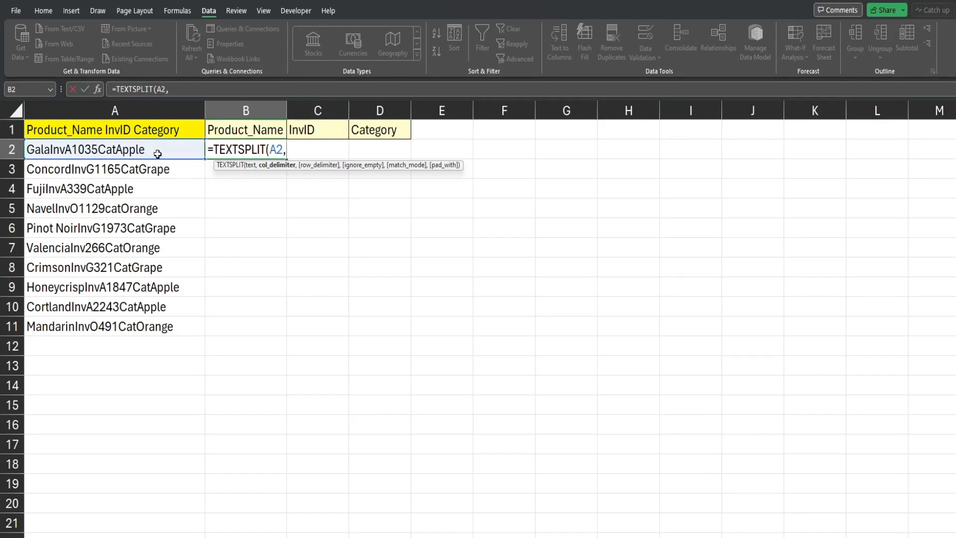
{"action": "type", "text": "{\"Inv\",\"Cat\""}
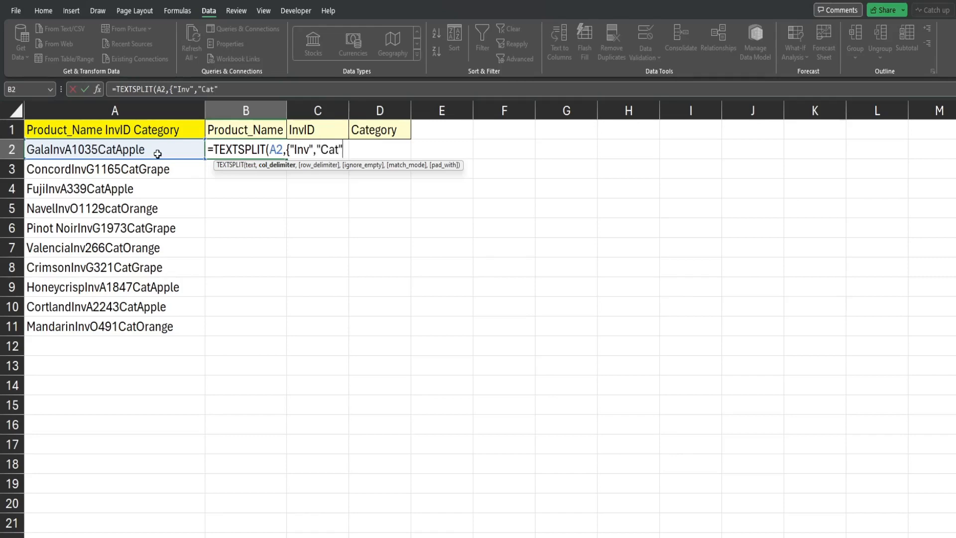
{"action": "type", "text": "})"}
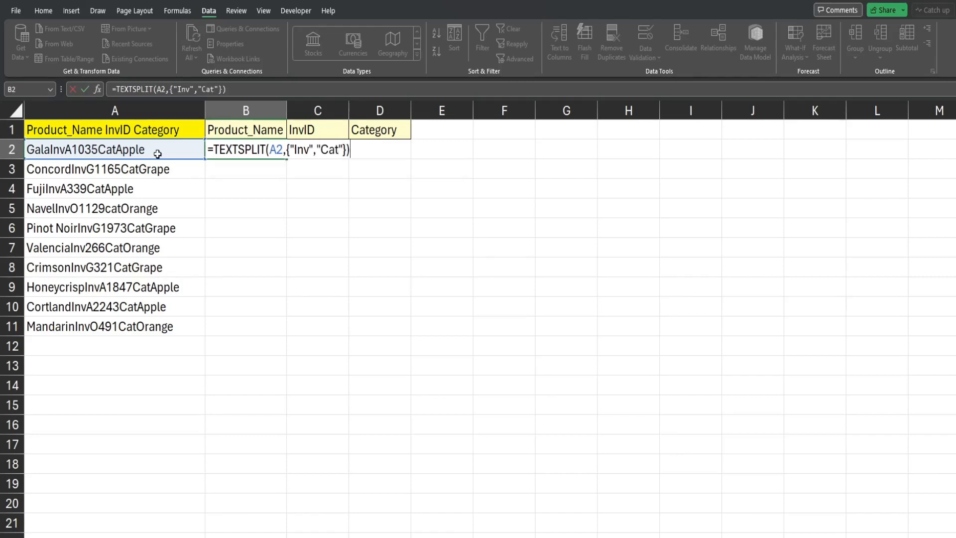
{"action": "key", "text": "Return"}
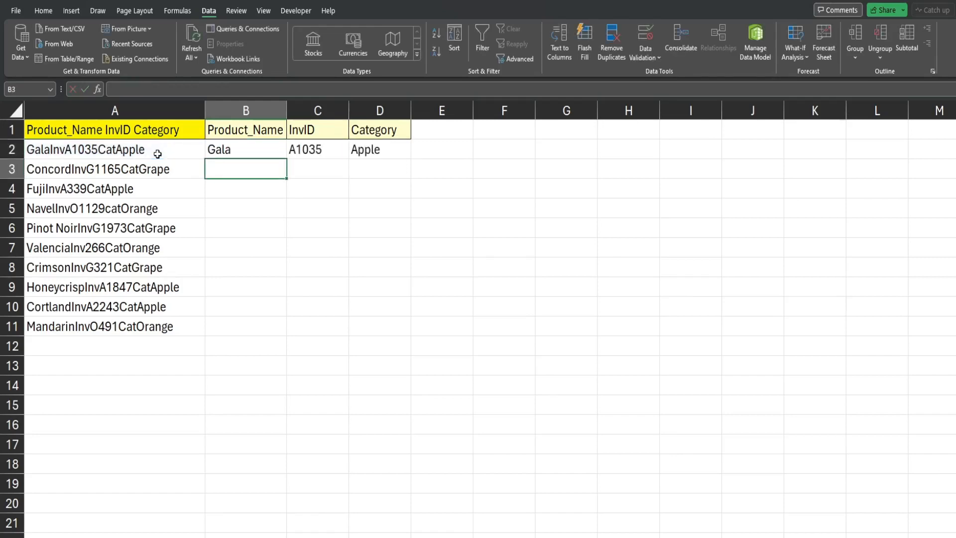
Fill the TEXTSPLIT formula from B2 down to B11 and check the split of the Navel entry in row 5.
{"action": "left_click", "coordinate": [253, 146]}
{"action": "left_click_drag", "start_coordinate": [286, 158], "coordinate": [286, 336]}
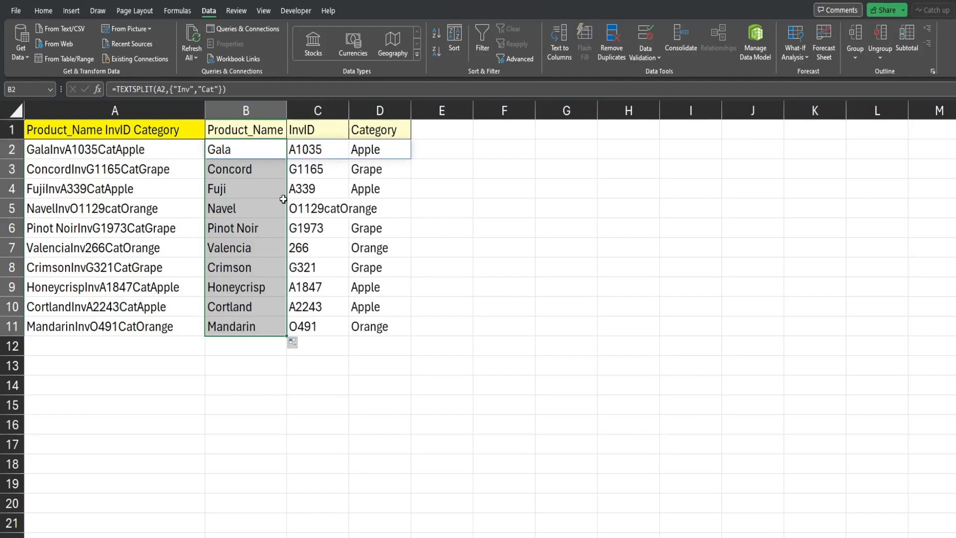
{"action": "left_click", "coordinate": [255, 210]}
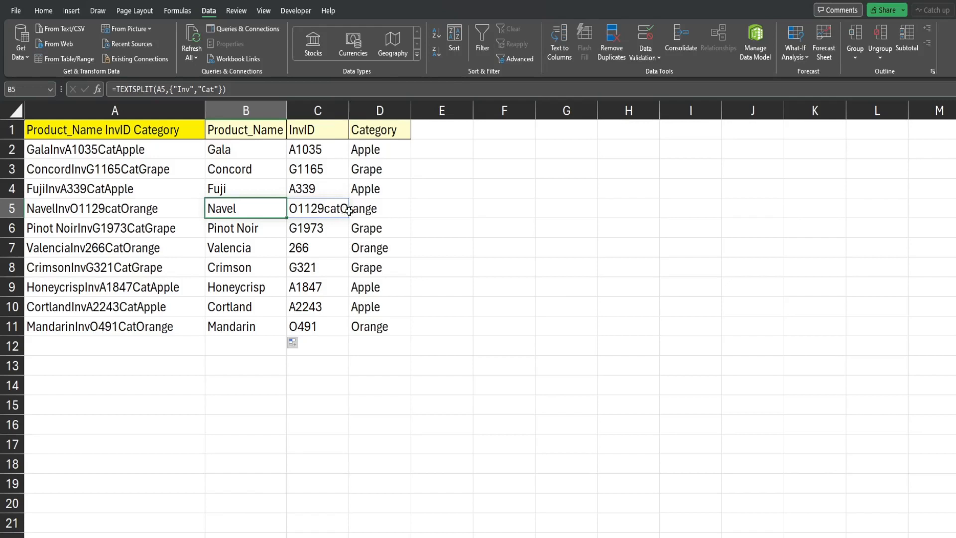
{"action": "left_click", "coordinate": [118, 216]}
{"action": "left_click", "coordinate": [261, 209]}
Make B2's delimiter matching case-insensitive by setting match_mode to 1: =TEXTSPLIT(A2,{"Inv","Cat"},,,1).
{"action": "left_click", "coordinate": [264, 148]}
{"action": "key", "text": "F2"}
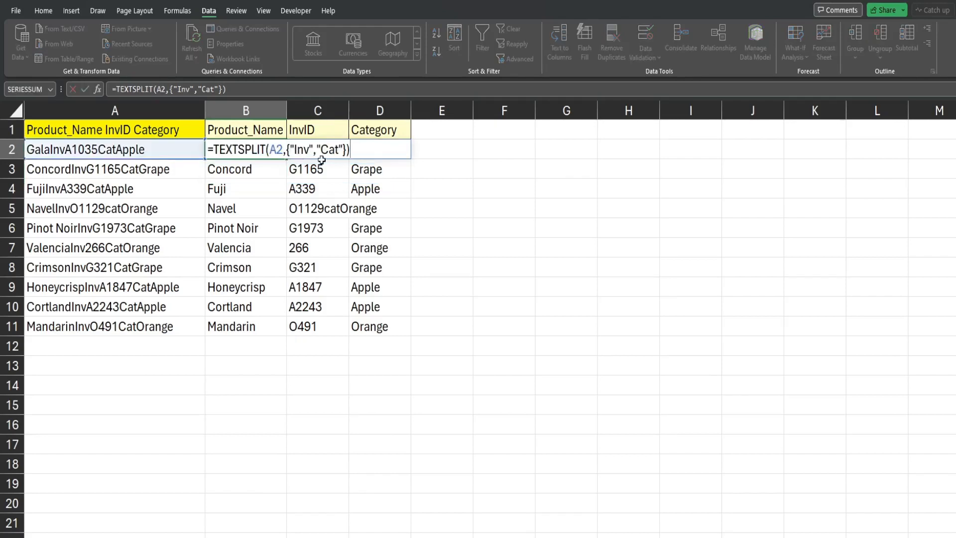
{"action": "key", "text": "Left"}
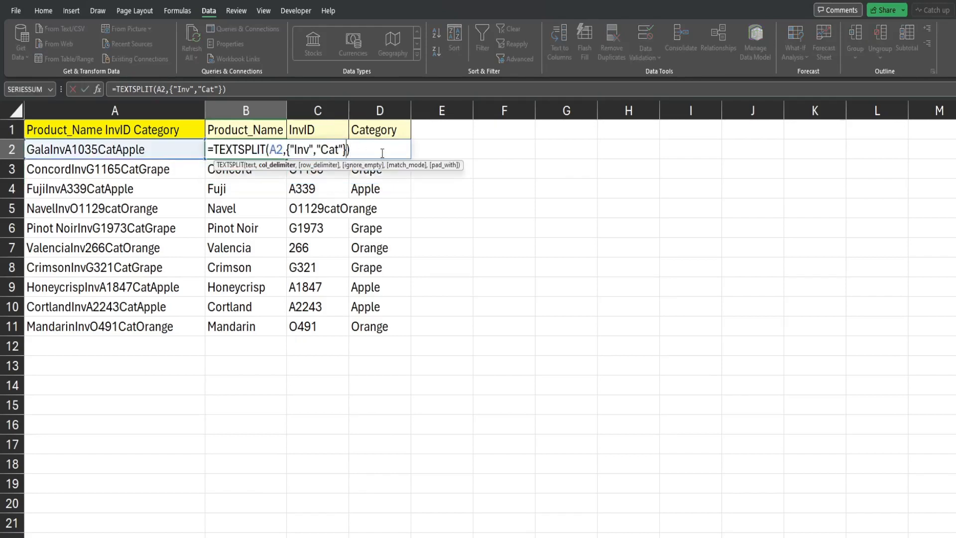
{"action": "type", "text": ","}
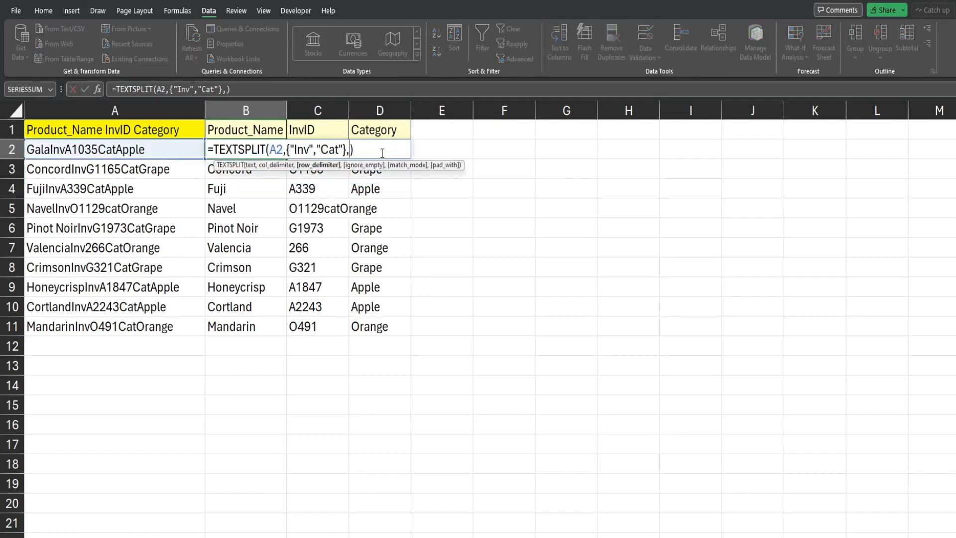
{"action": "type", "text": ","}
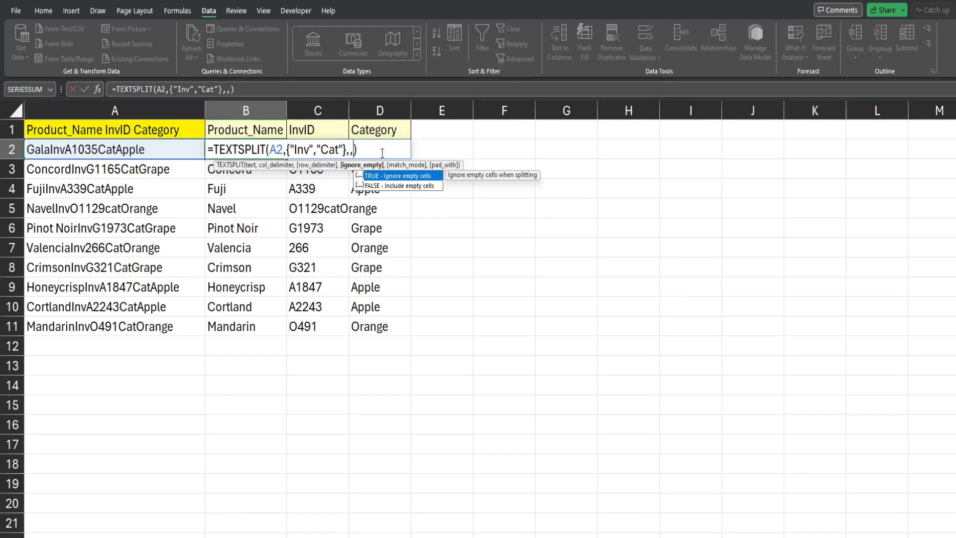
{"action": "type", "text": ","}
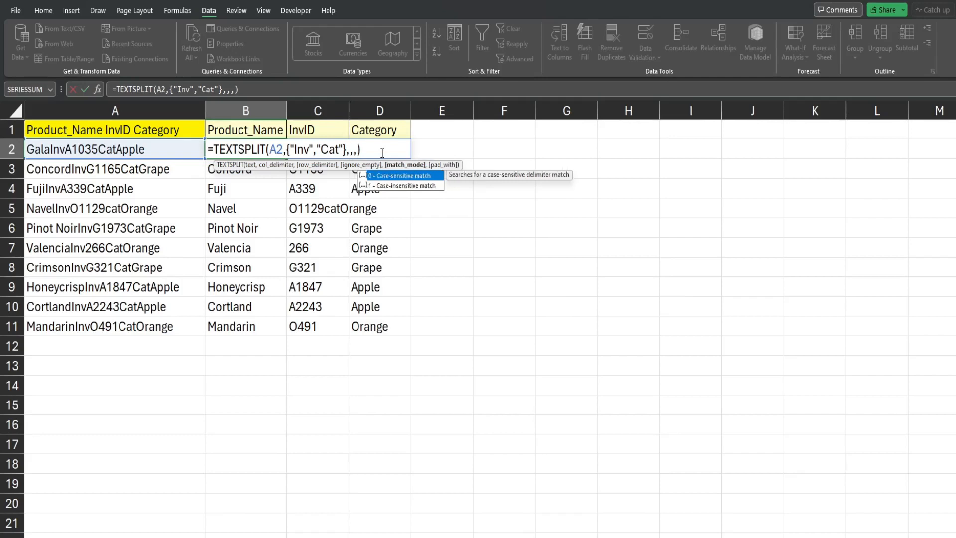
{"action": "double_click", "coordinate": [385, 186]}
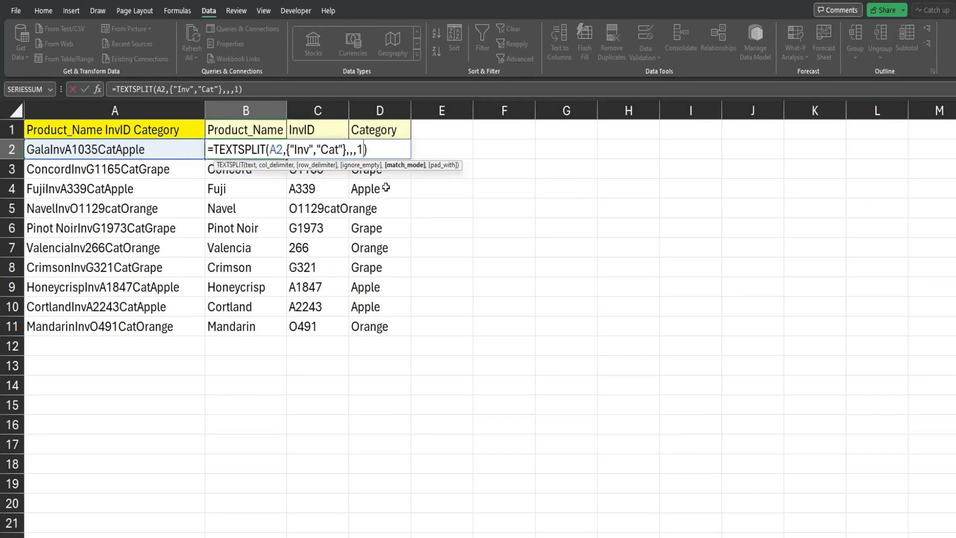
{"action": "key", "text": "Return"}
Fill the case-insensitive TEXTSPLIT formula from B2 down to B11.
{"action": "left_click", "coordinate": [277, 151]}
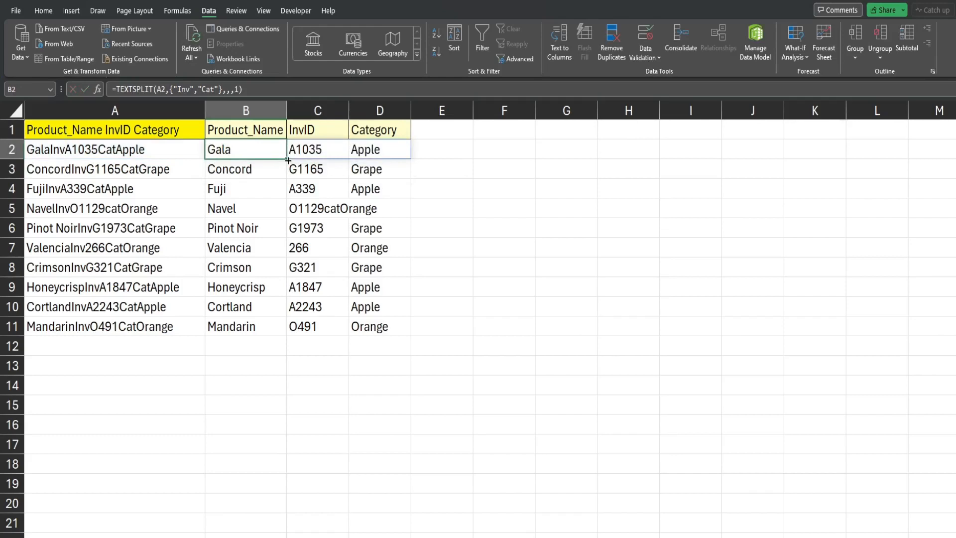
{"action": "left_click_drag", "start_coordinate": [288, 160], "coordinate": [281, 327]}
{"action": "left_click", "coordinate": [462, 321]}
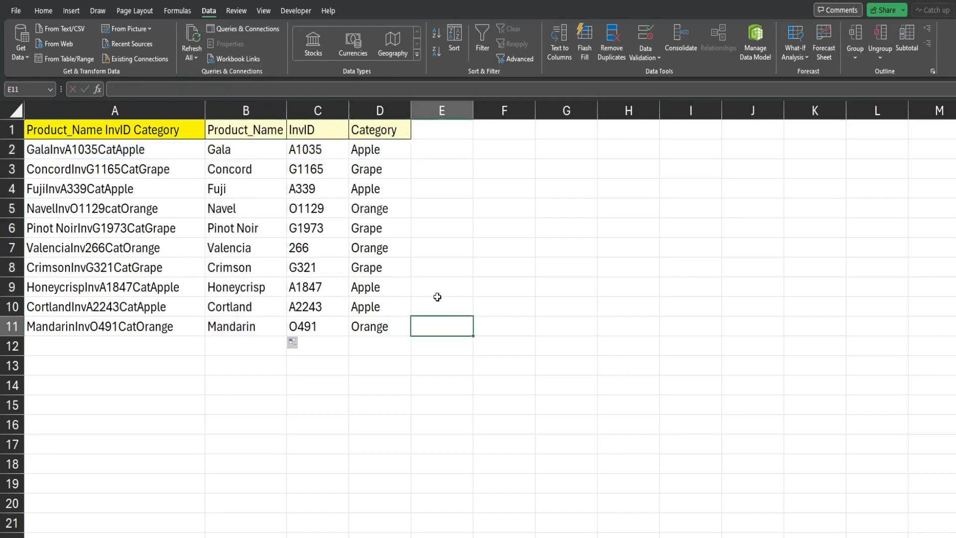